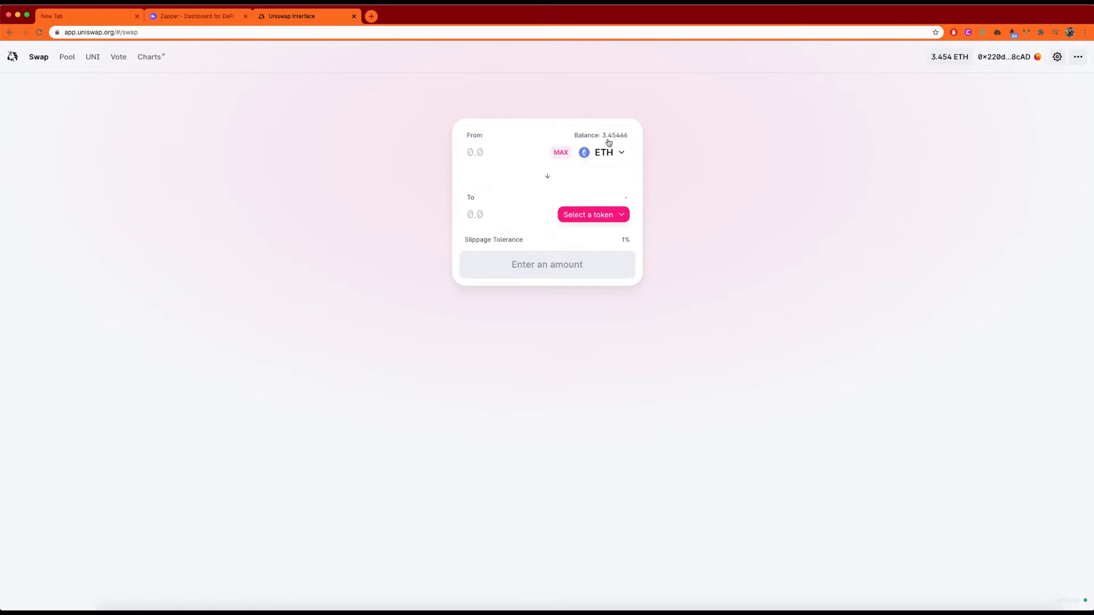
Step: Set up a swap of 1 ETH to DAI, finding the receiving token by searching for "dai"
left_click(619, 218)
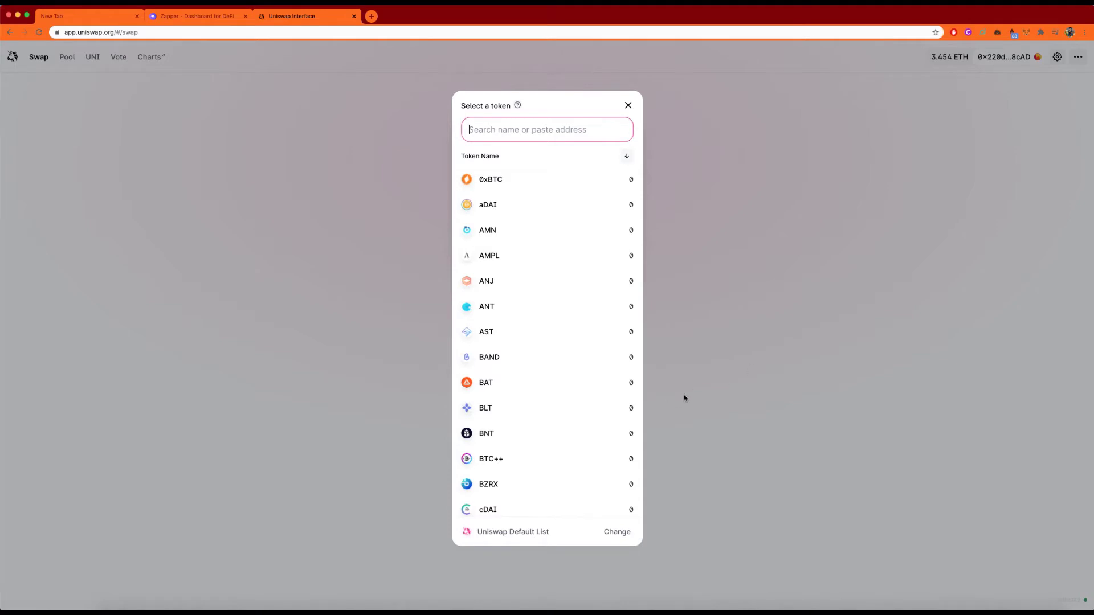
left_click(693, 373)
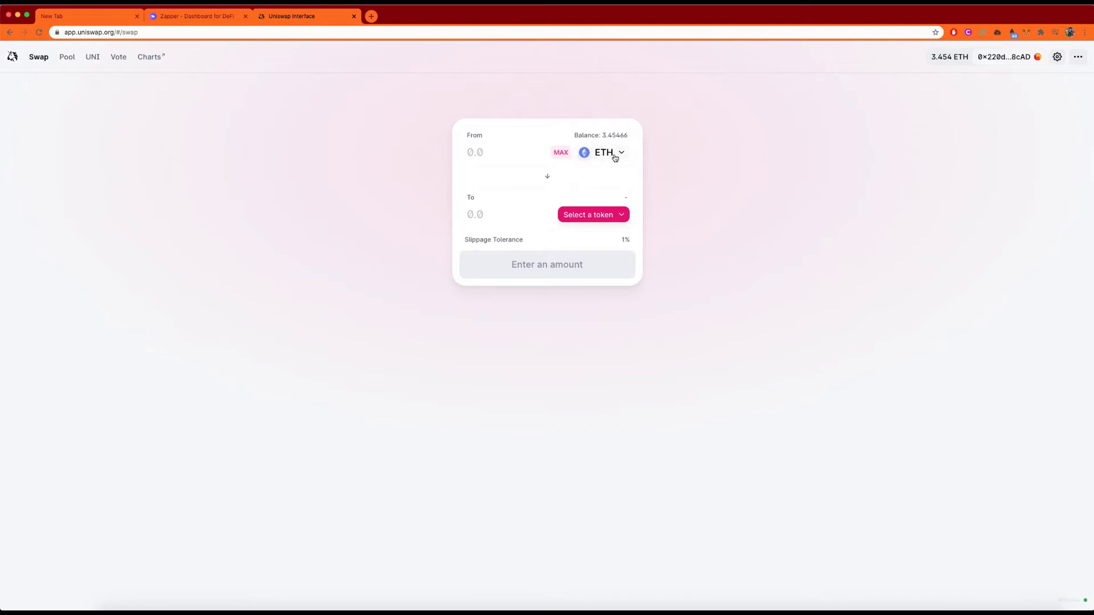
left_click(496, 155)
type("1")
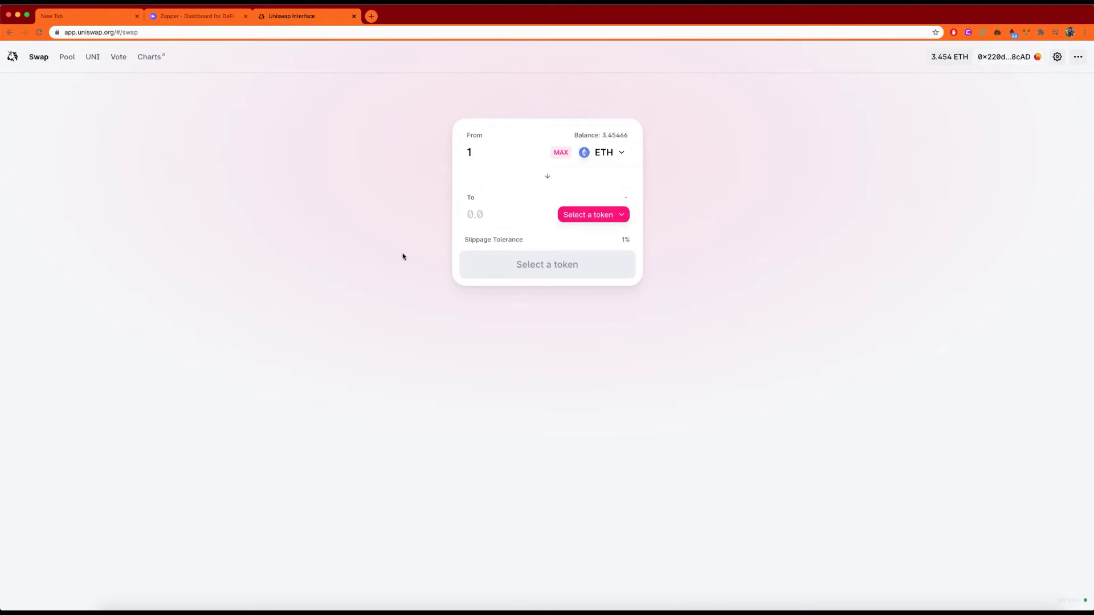
left_click(608, 215)
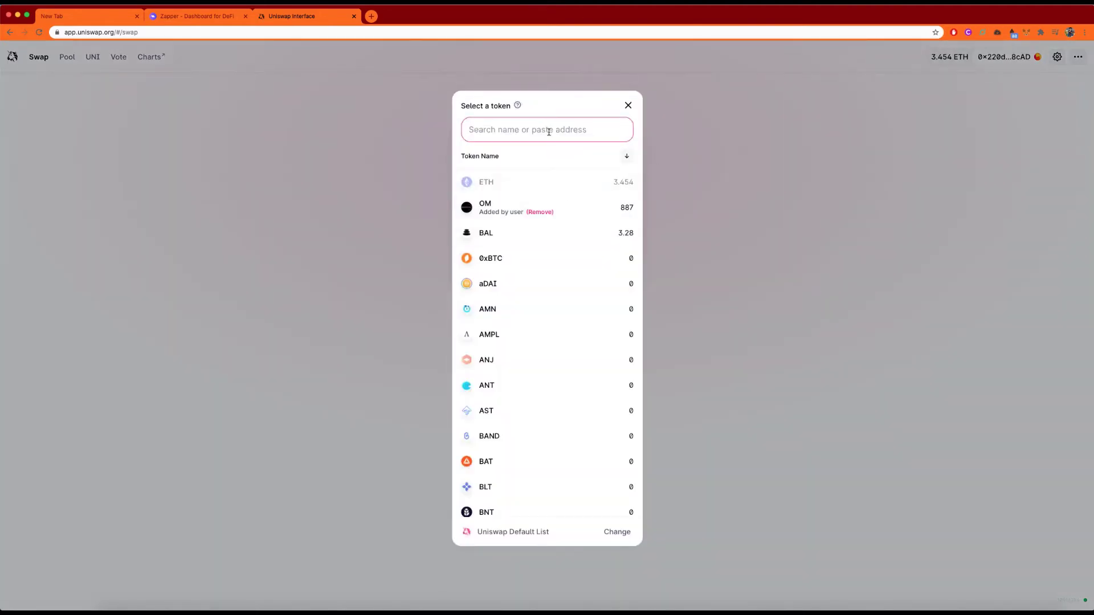
type("dai")
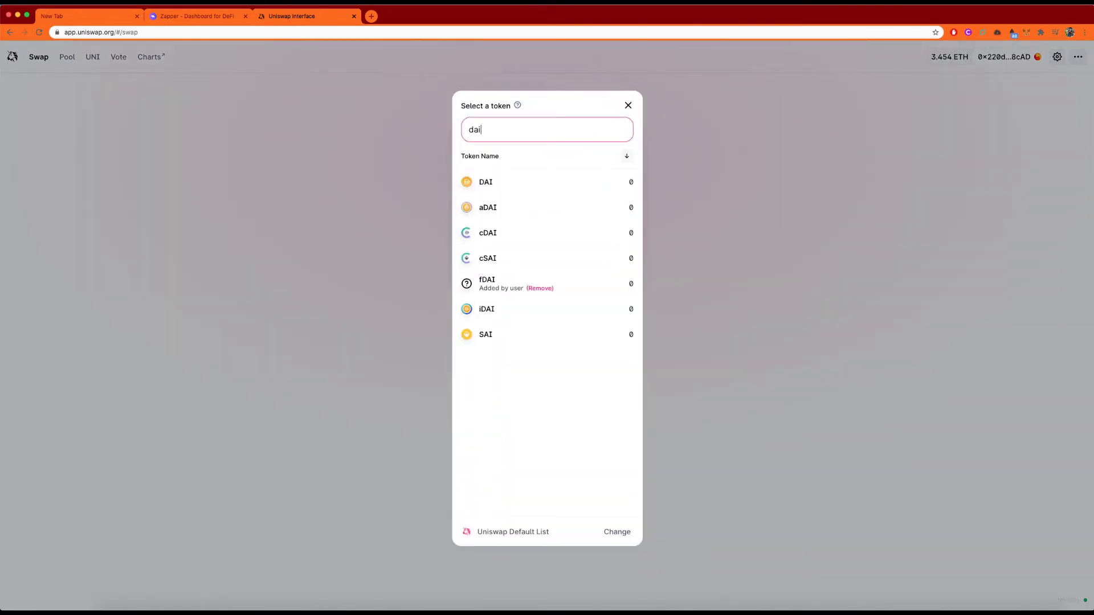
left_click(503, 179)
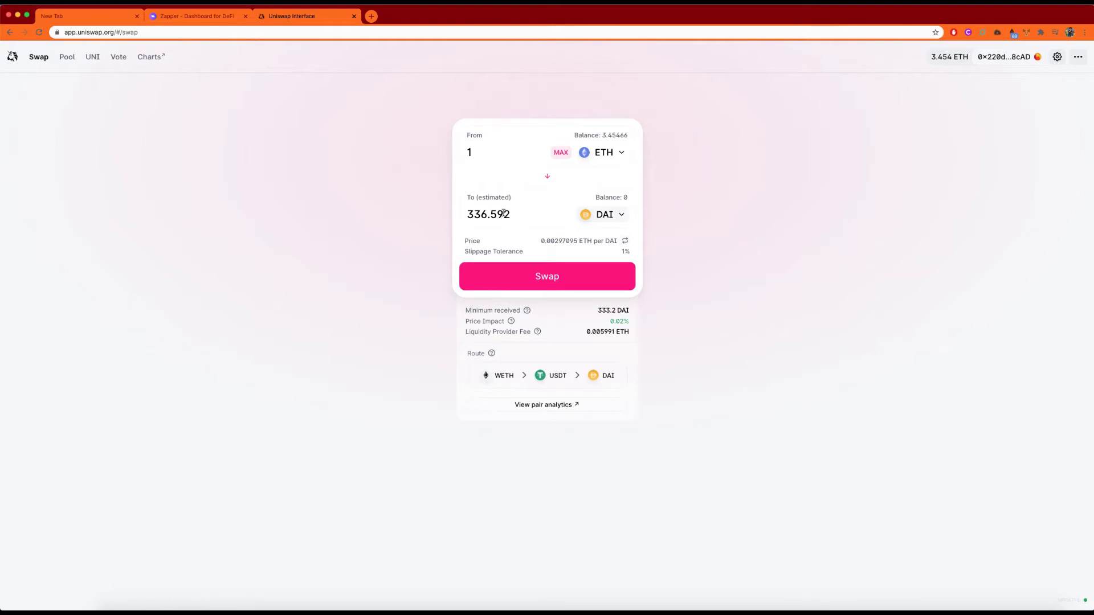
Step: Try slippage tolerances of 0.1% and 0.5% for the swap and set the tolerance back to 1%
left_click(627, 255)
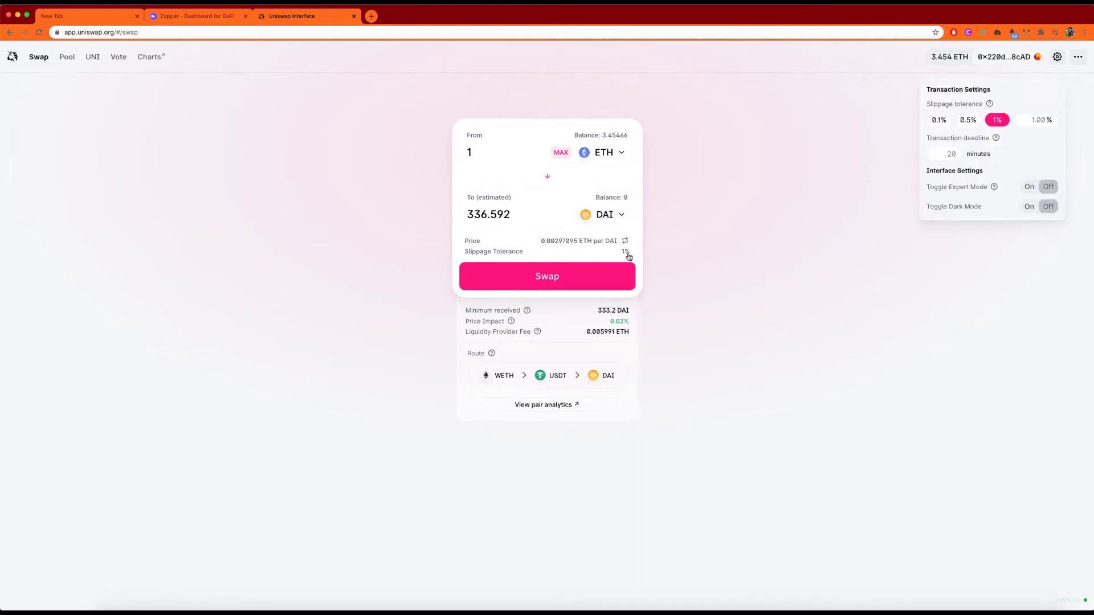
left_click(939, 118)
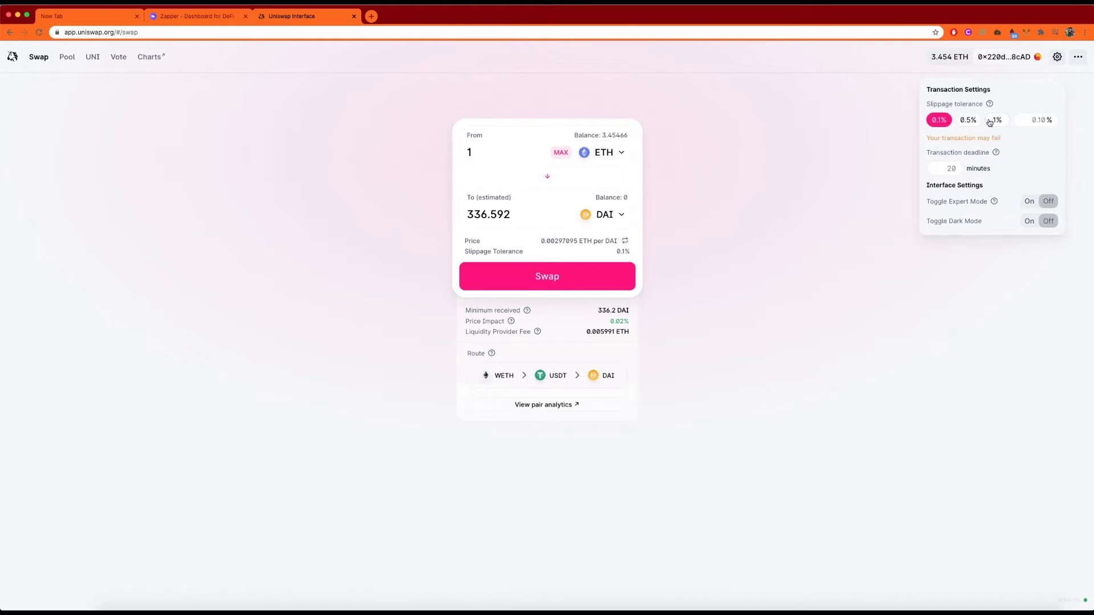
left_click(996, 119)
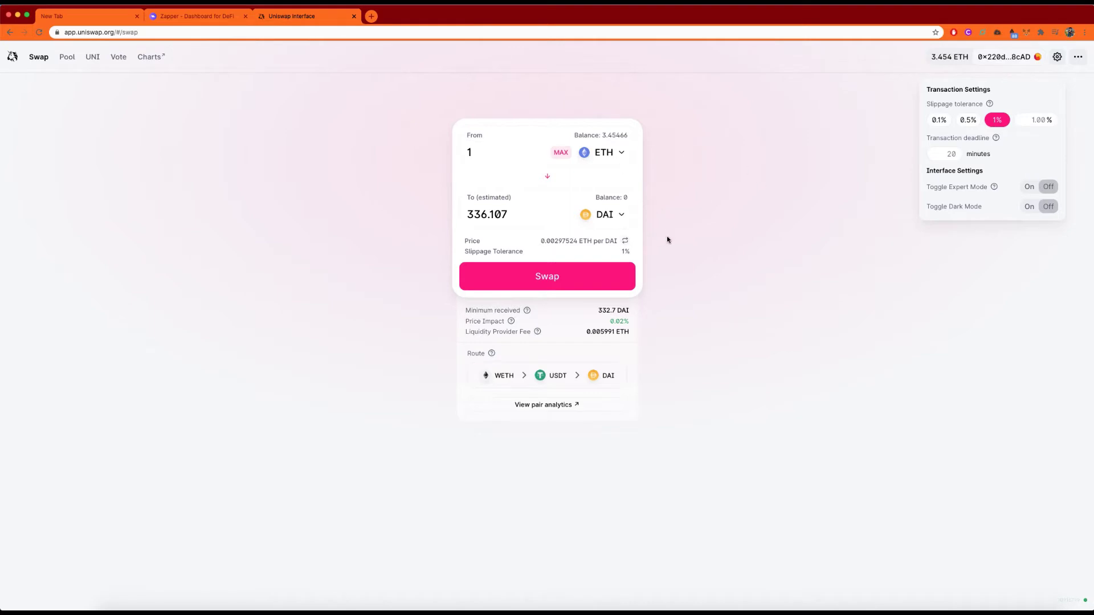
left_click(968, 122)
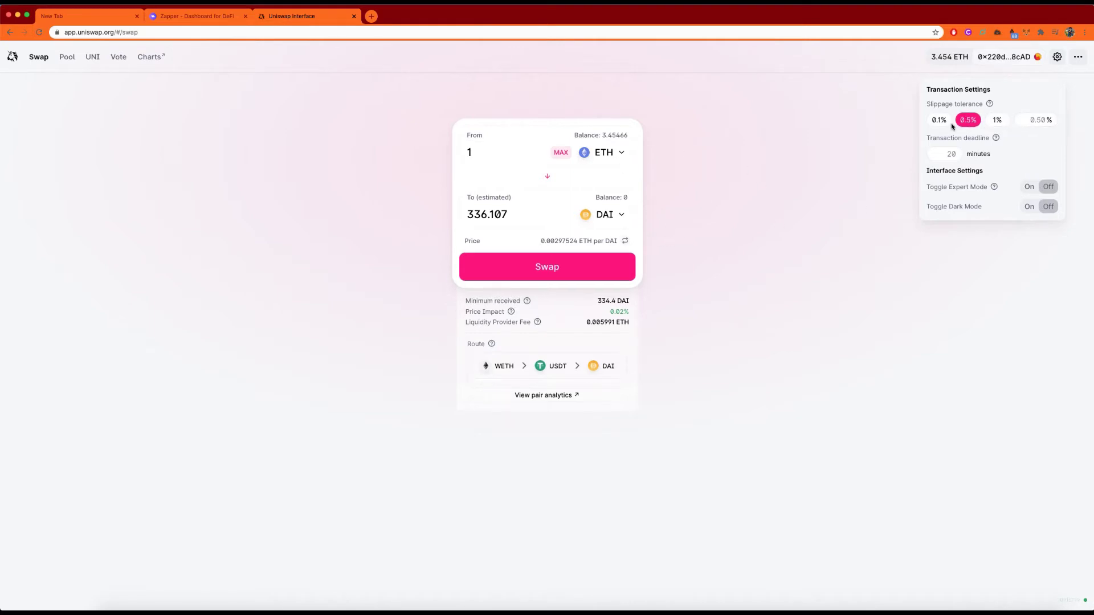
left_click(941, 124)
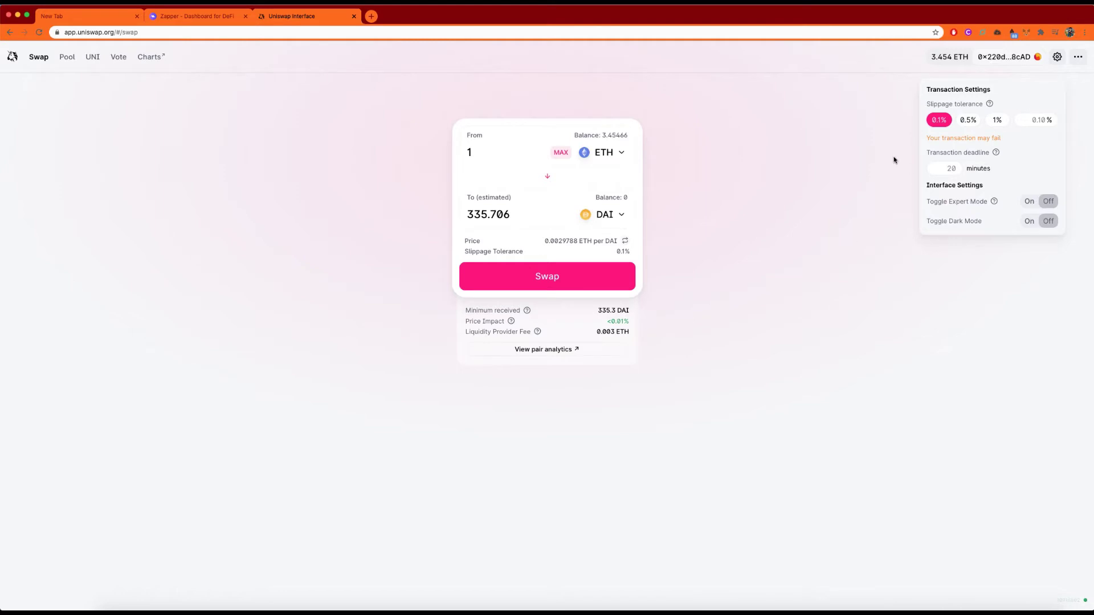
left_click(996, 121)
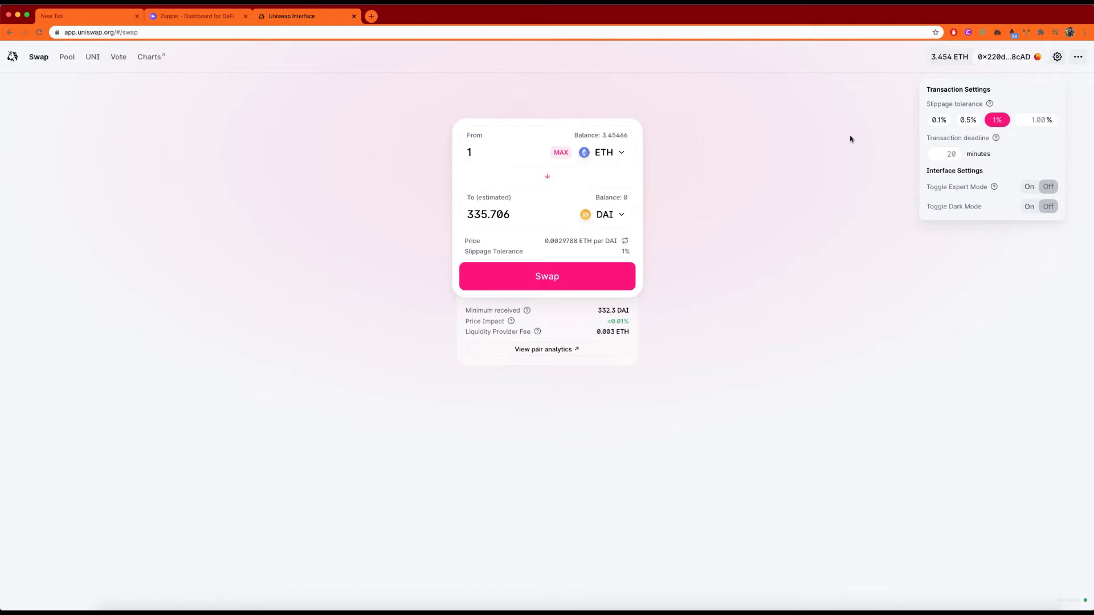
left_click(814, 155)
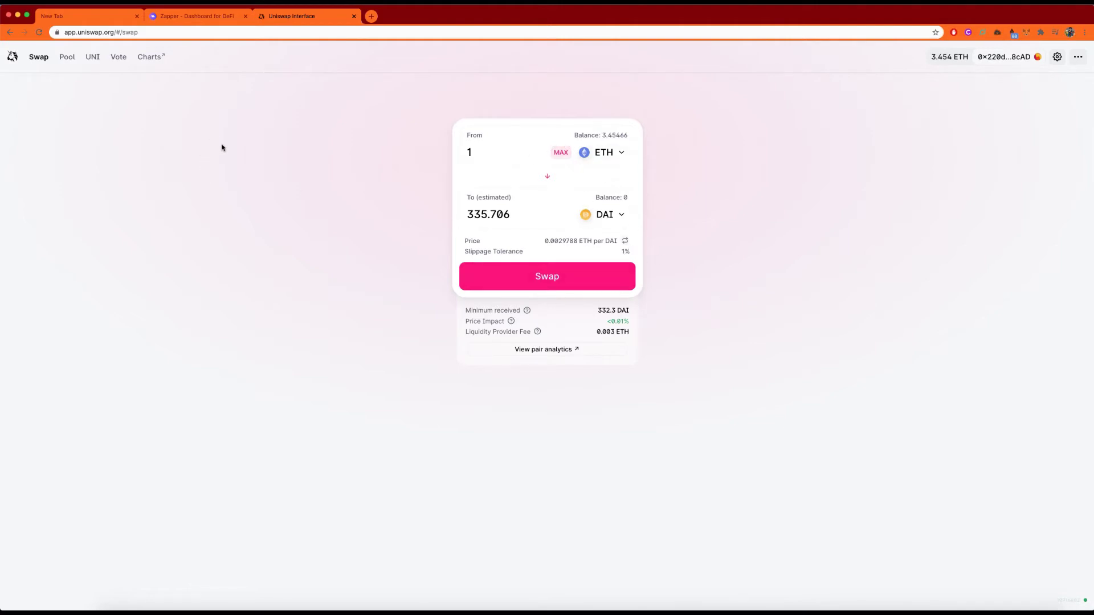
Step: Fill in a liquidity contribution of 1 ETH paired with DAI, and return to the pool overview without submitting it
left_click(65, 59)
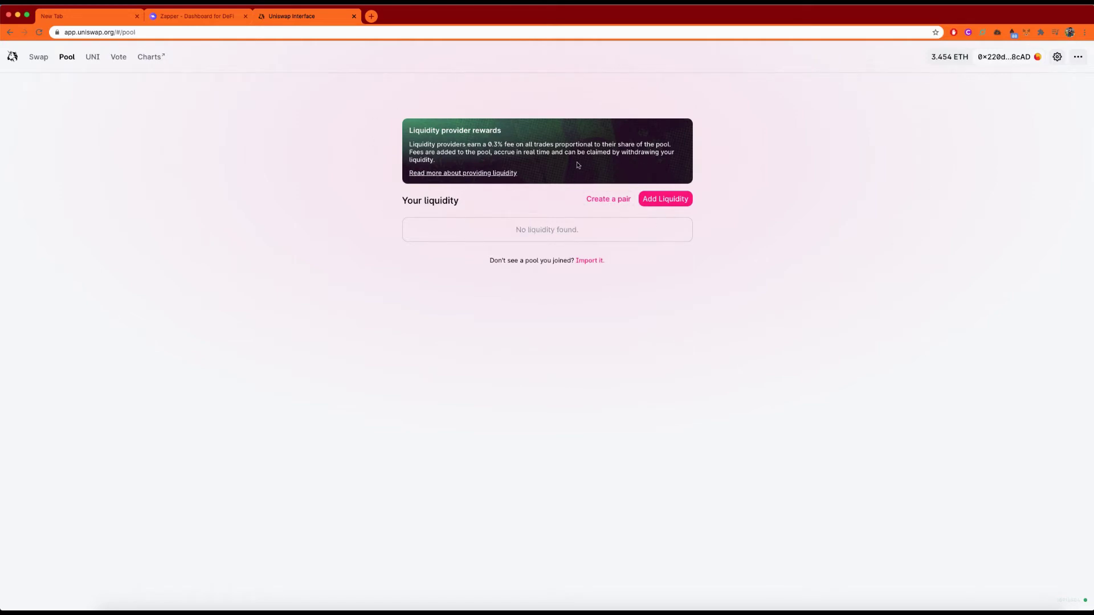
left_click(672, 202)
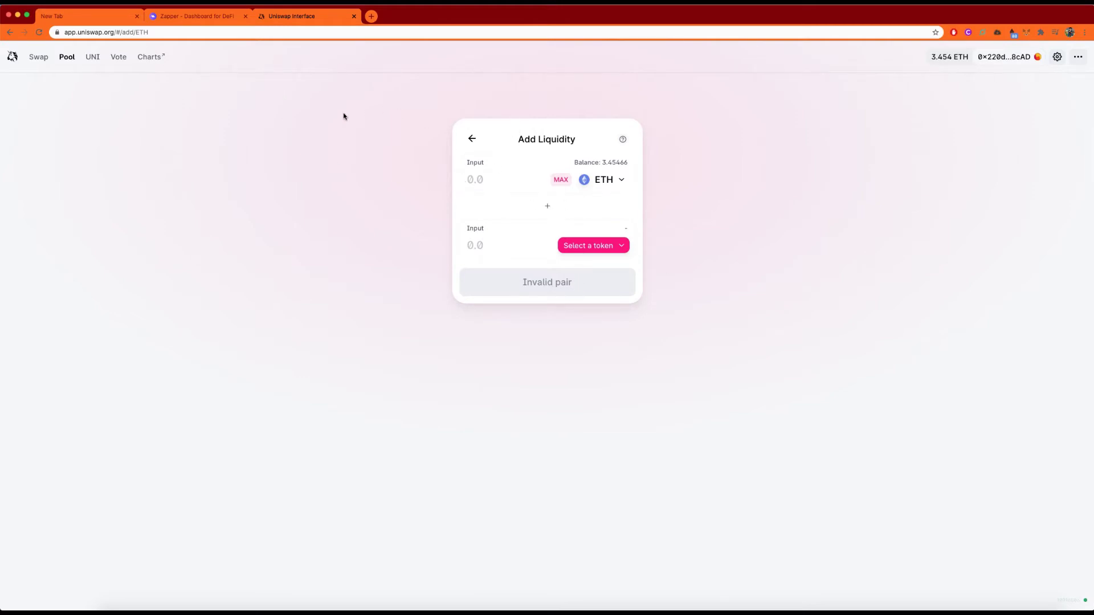
left_click(204, 17)
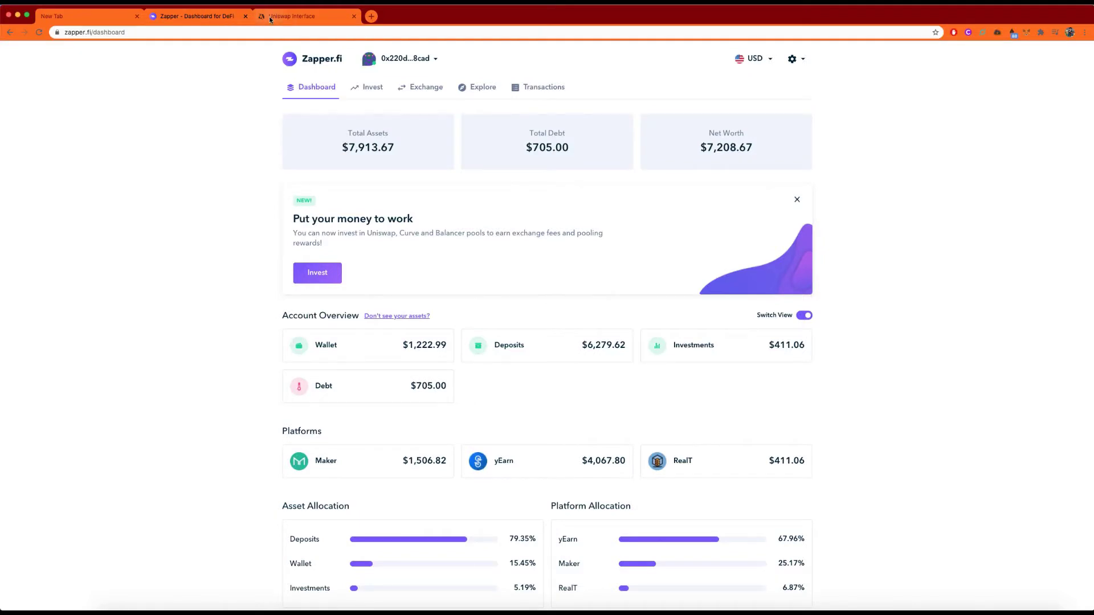
left_click(288, 16)
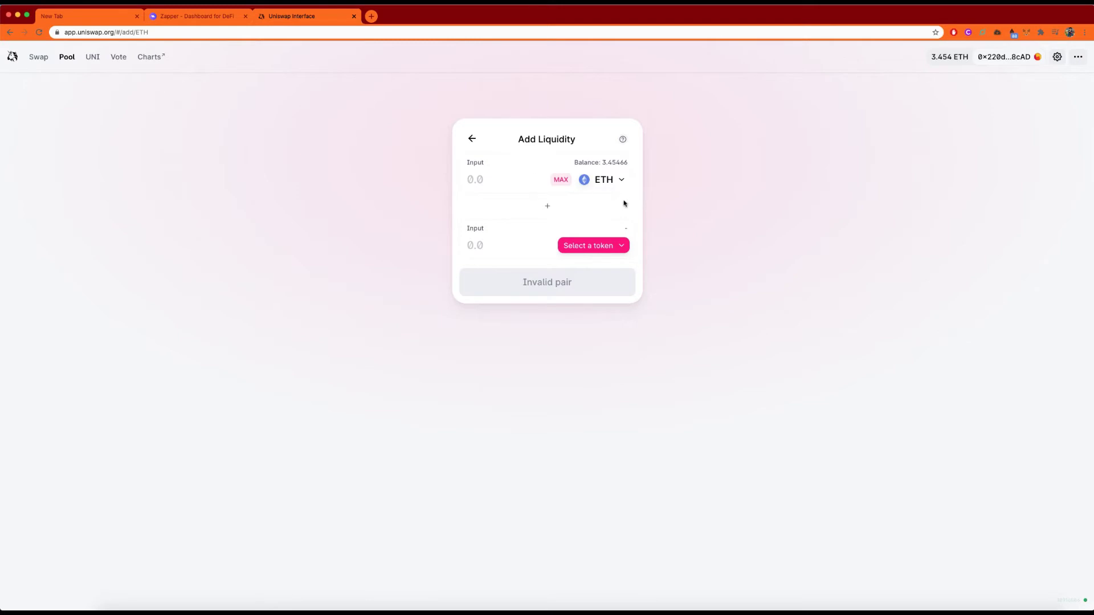
left_click(606, 249)
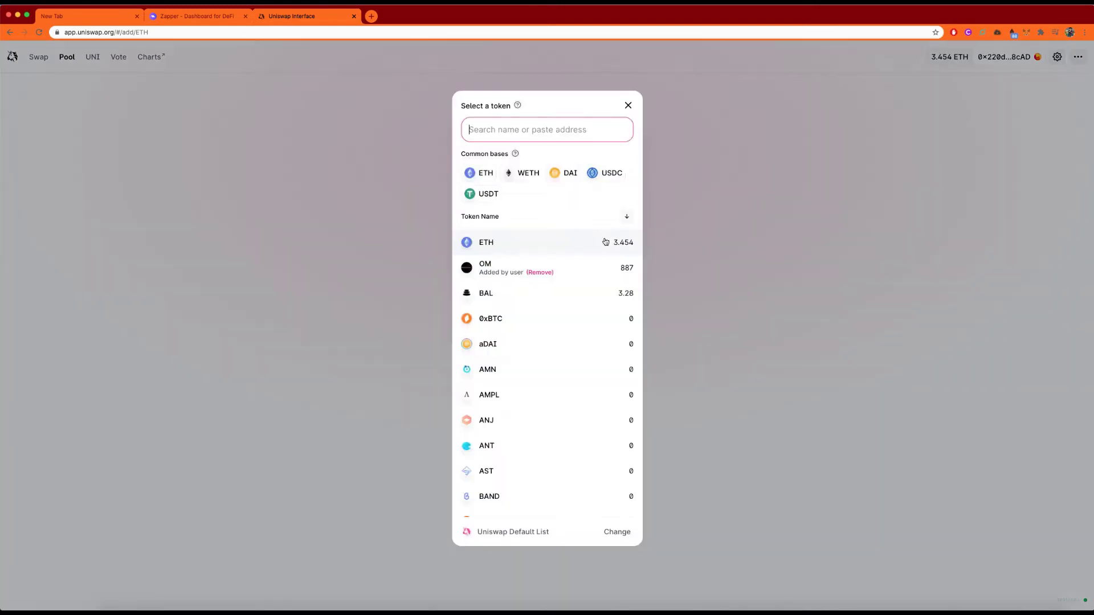
left_click(569, 175)
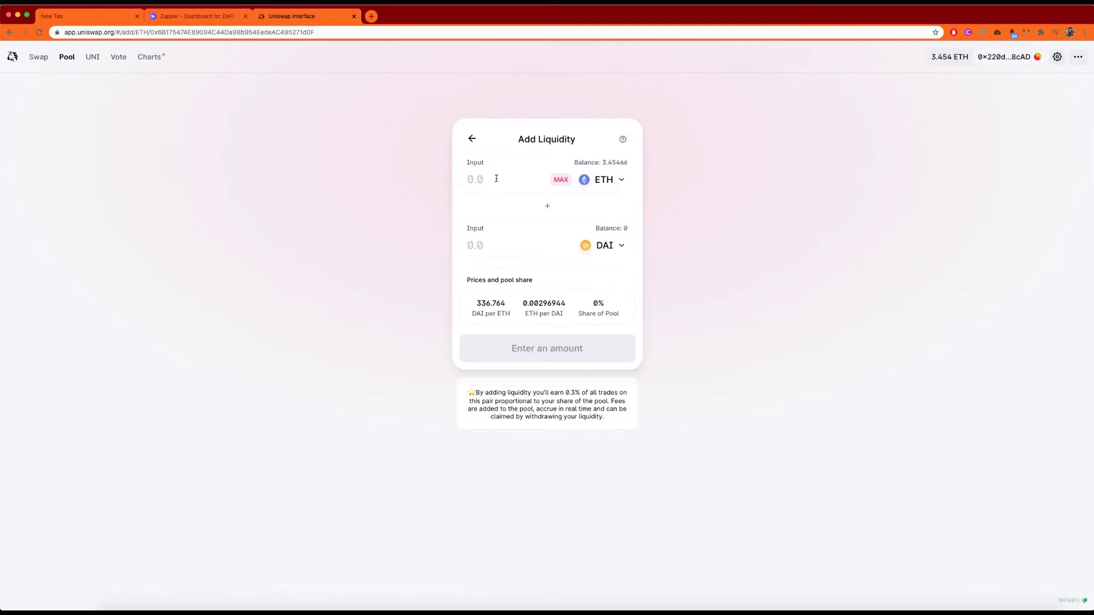
type("1")
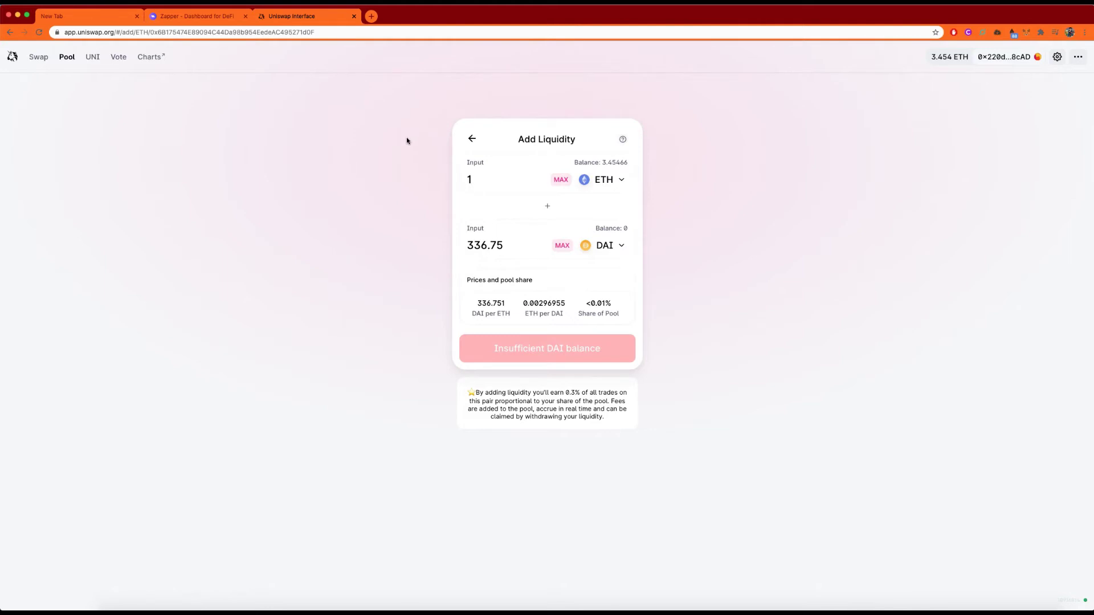
left_click(472, 142)
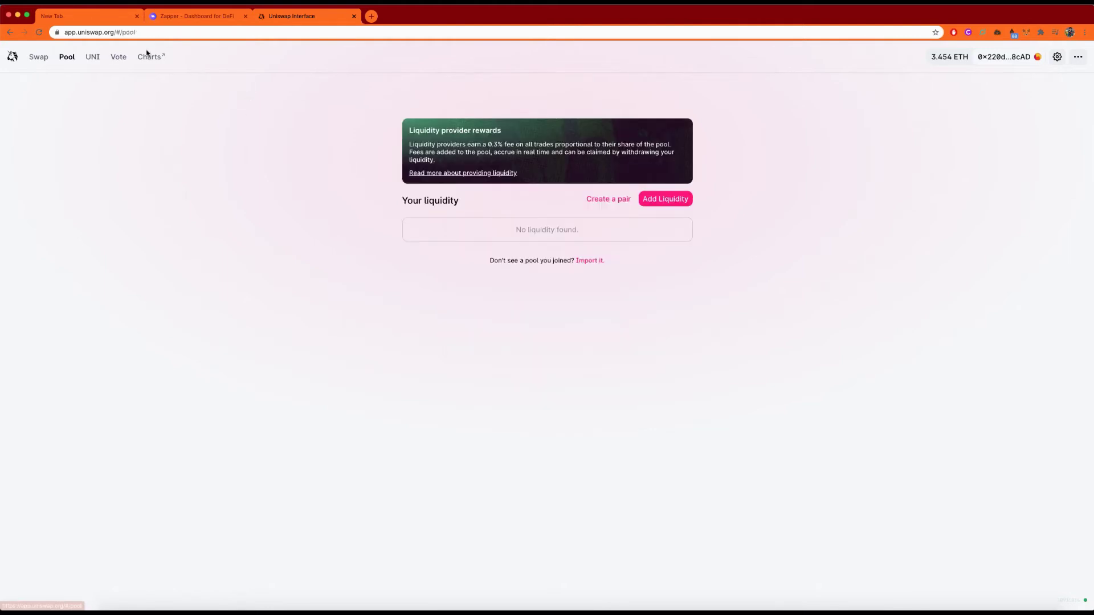
Step: Examine the UNI liquidity mining deposit process for the ETH-DAI pool and return to the participating pools
left_click(93, 57)
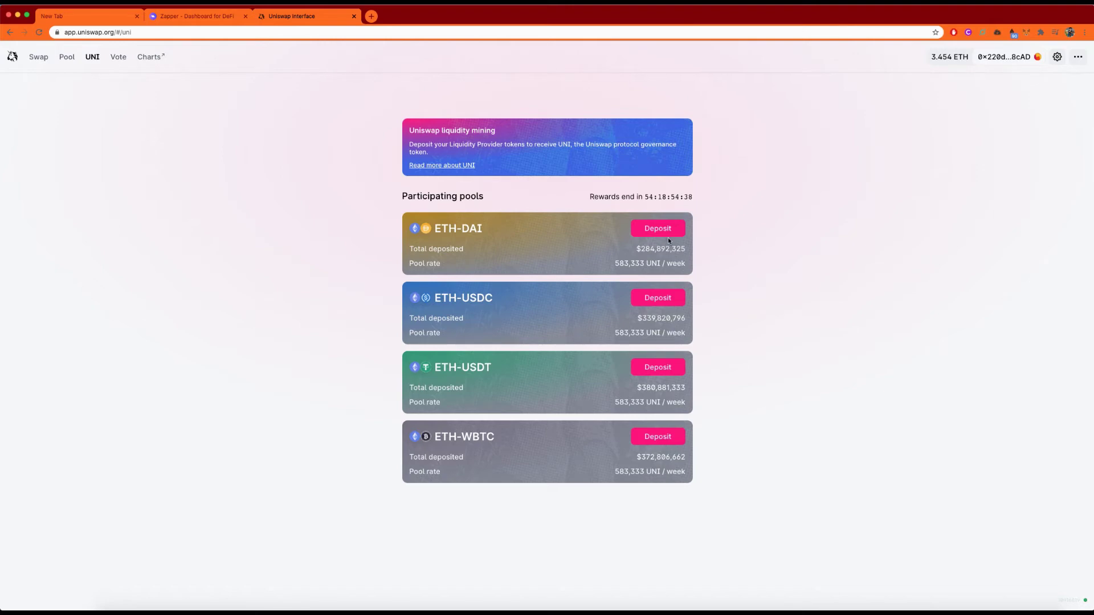
left_click(640, 231)
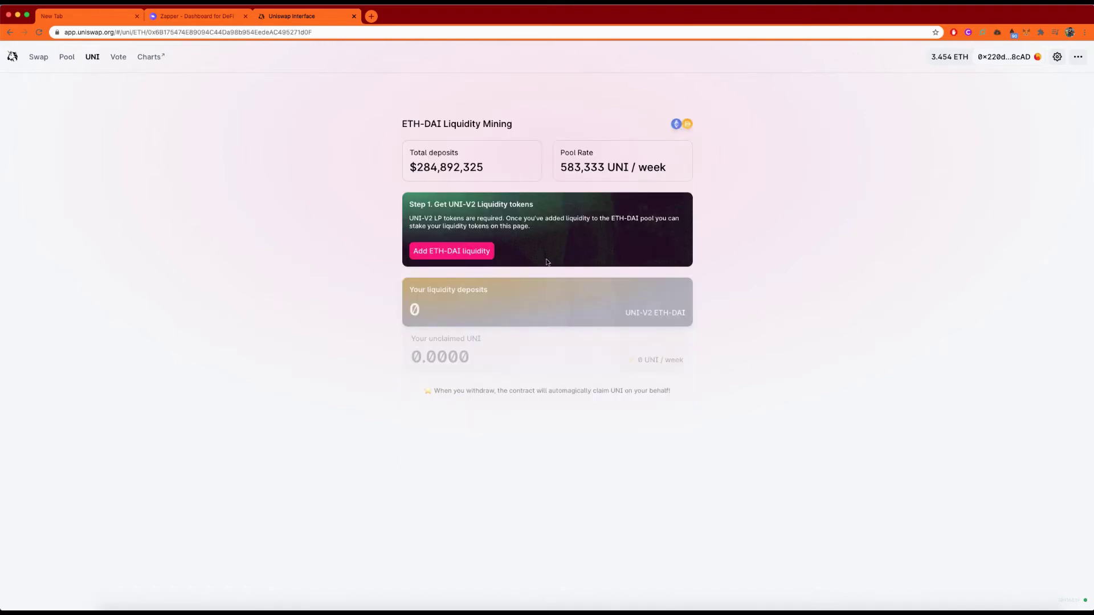
left_click(479, 252)
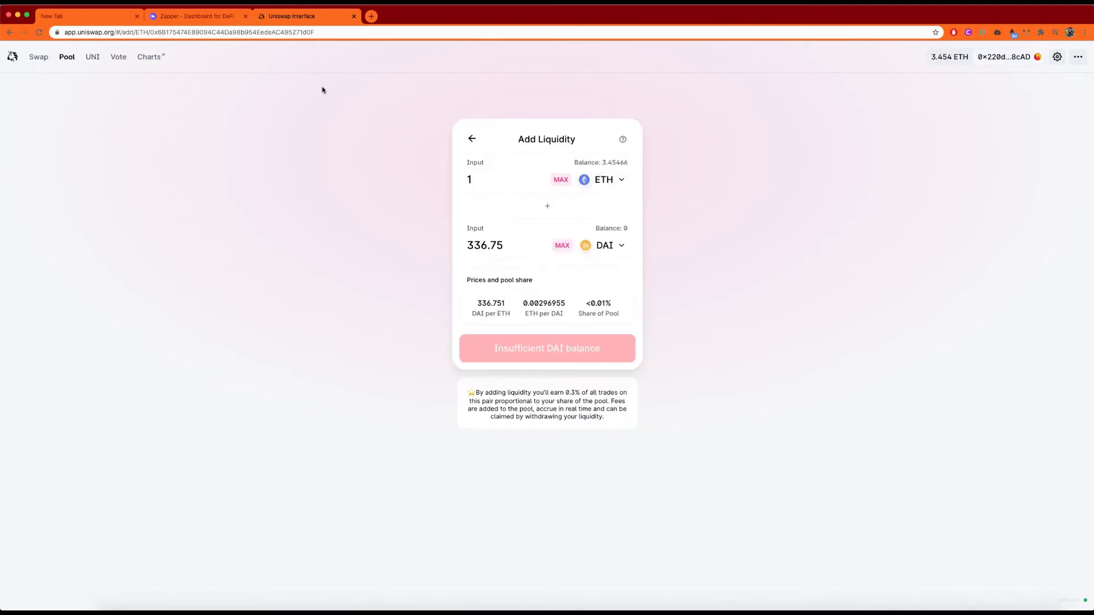
left_click(93, 59)
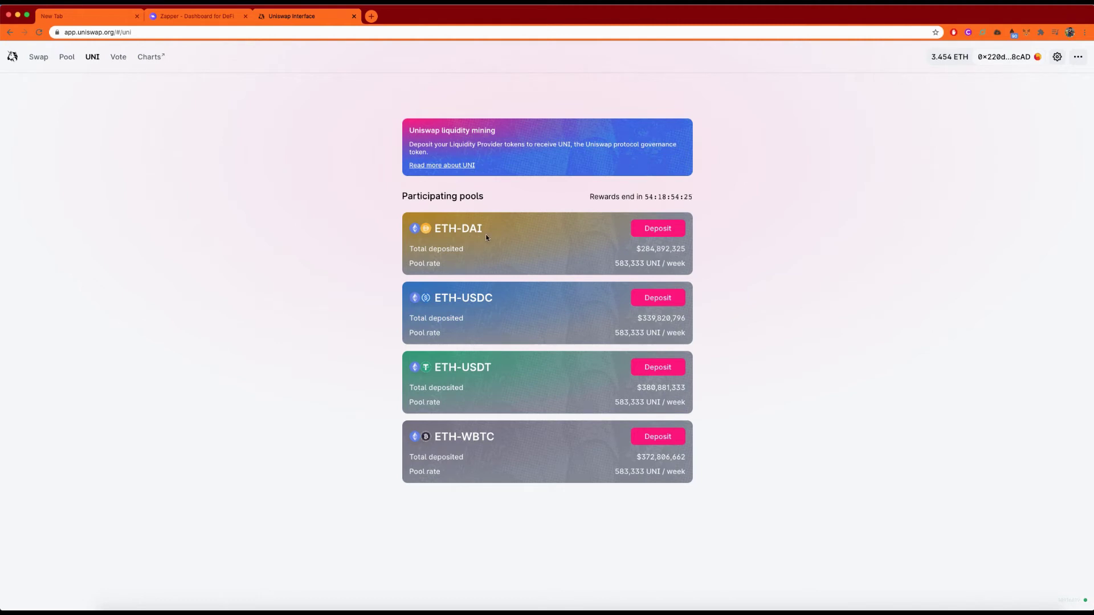
Step: Switch to Zapper and examine the liquidity, net ROI and dollar ROI of the available investment pools
left_click(207, 21)
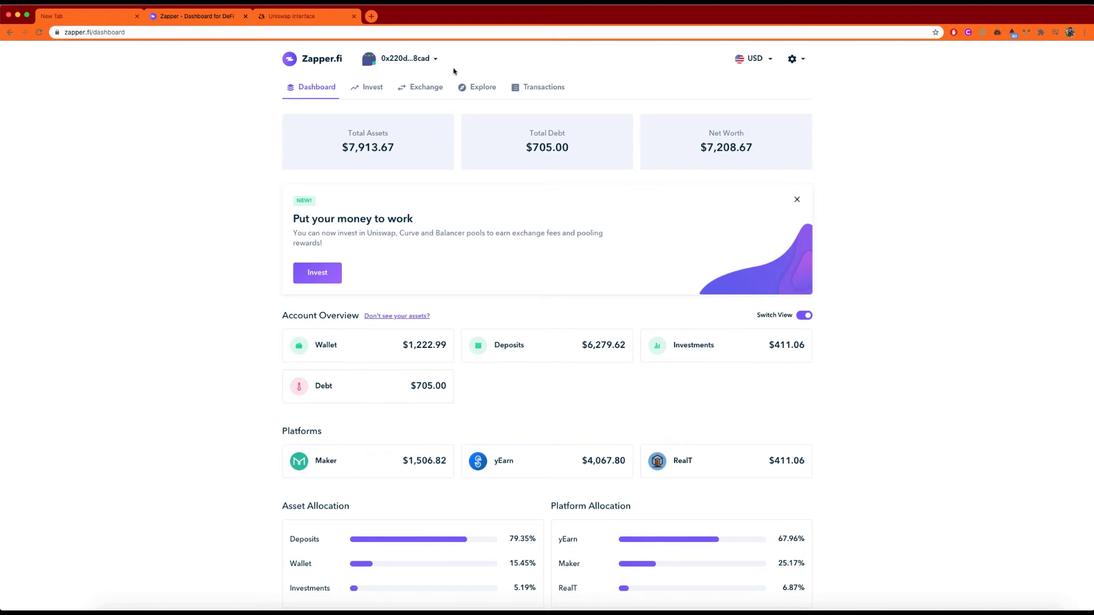
left_click(331, 274)
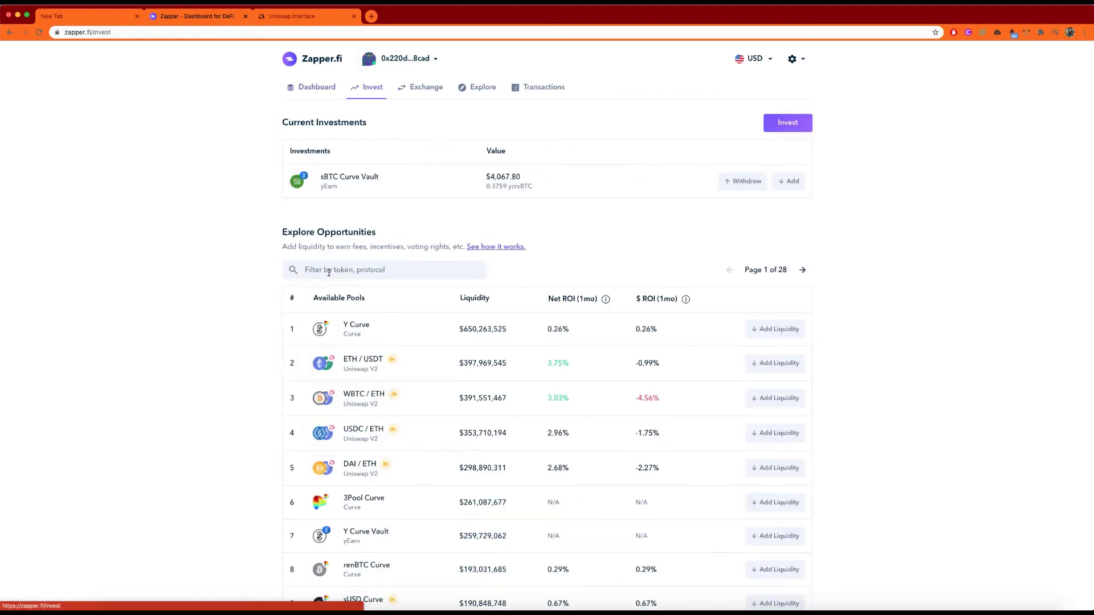
left_click(402, 263)
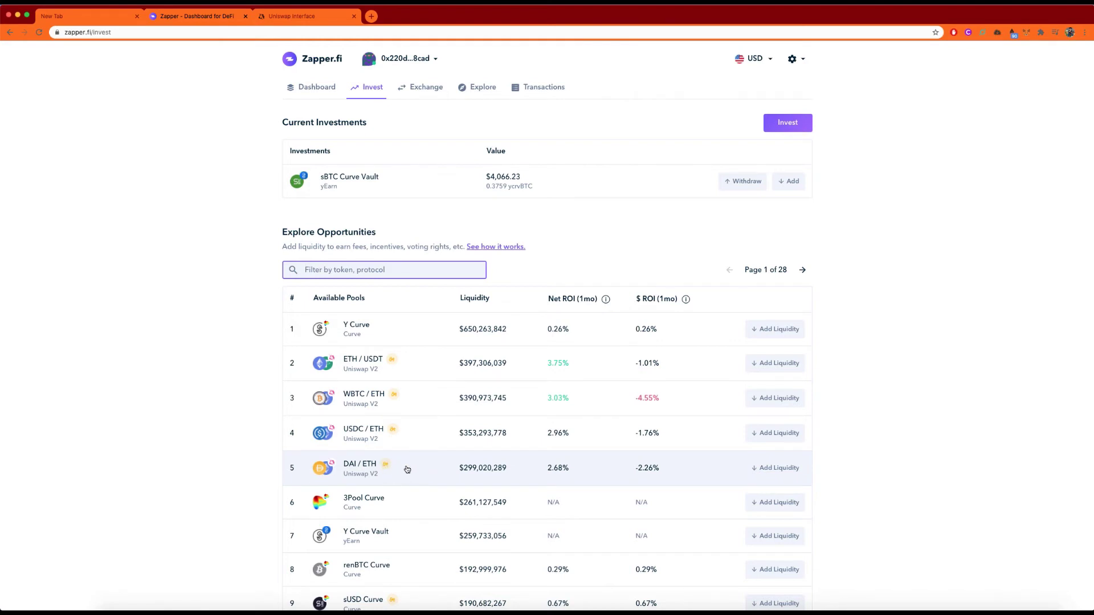
scroll(408, 469, "down", 3)
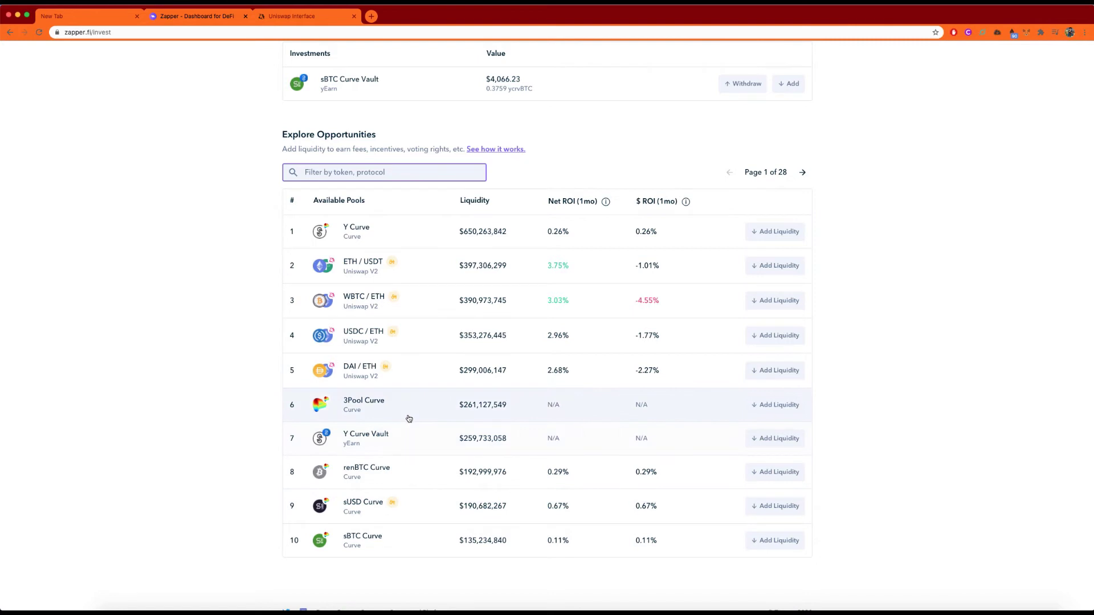
scroll(408, 419, "up", 1)
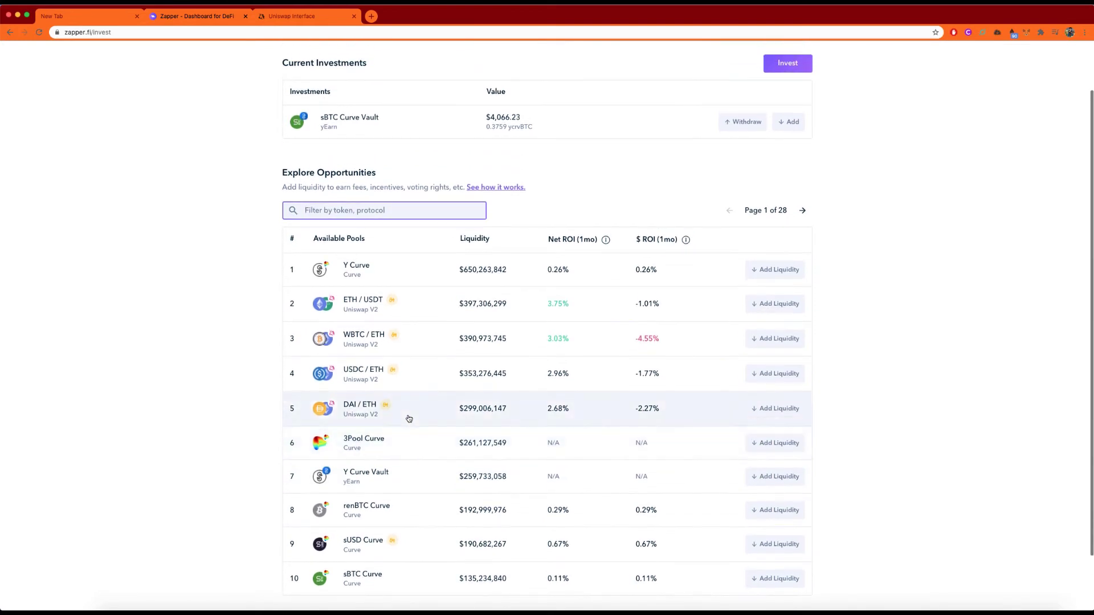
scroll(409, 419, "up", 1)
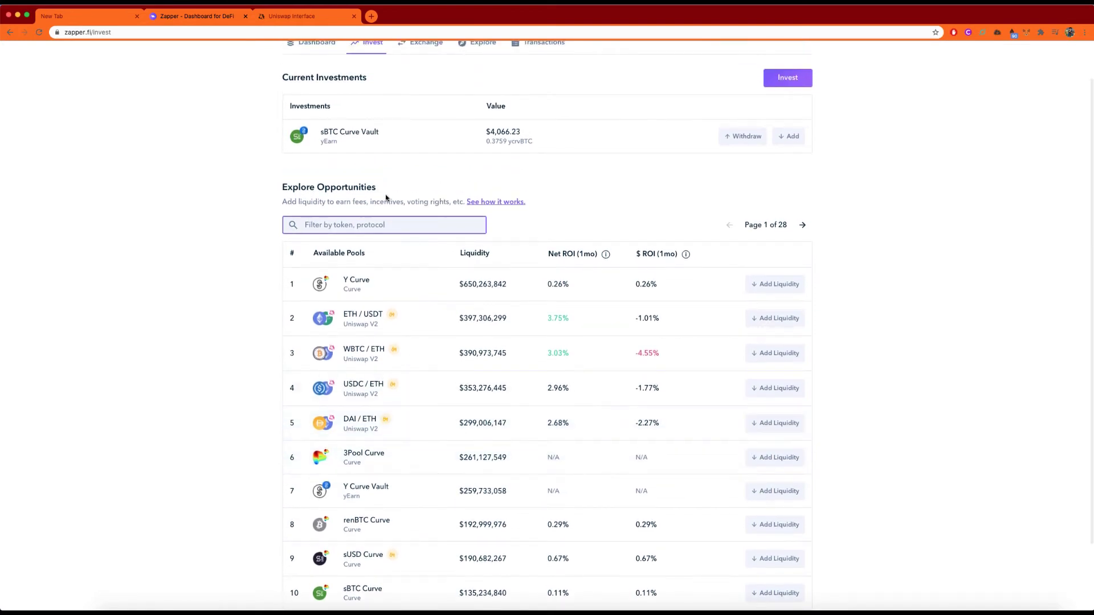
Step: Prepare a 1 ETH liquidity contribution to the Uniswap V2 DAI / ETH pool in Zapper and switch back to Uniswap
left_click(353, 431)
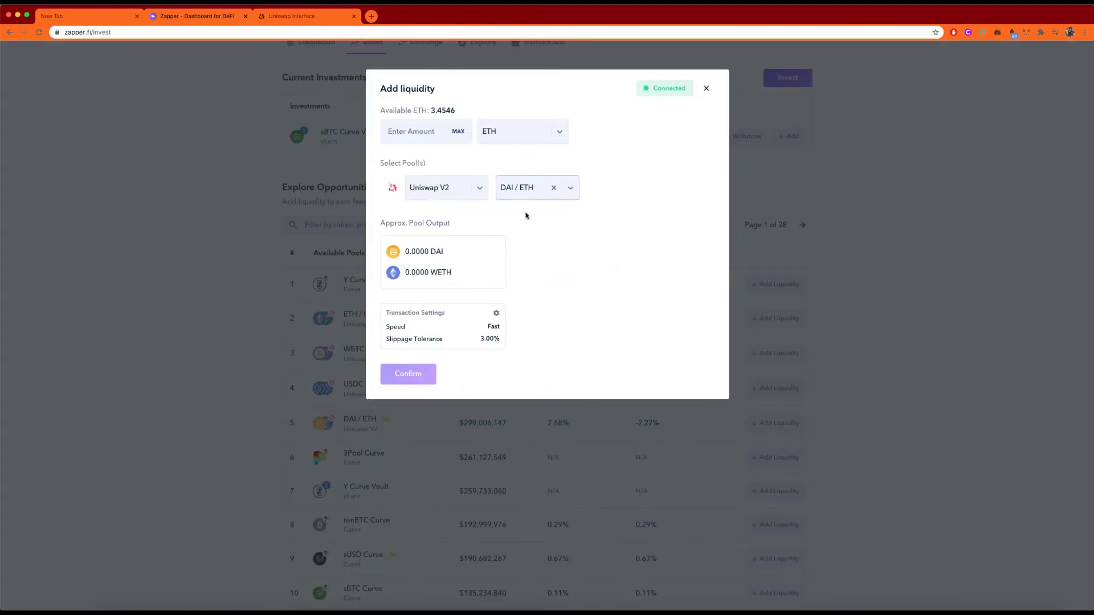
left_click(439, 136)
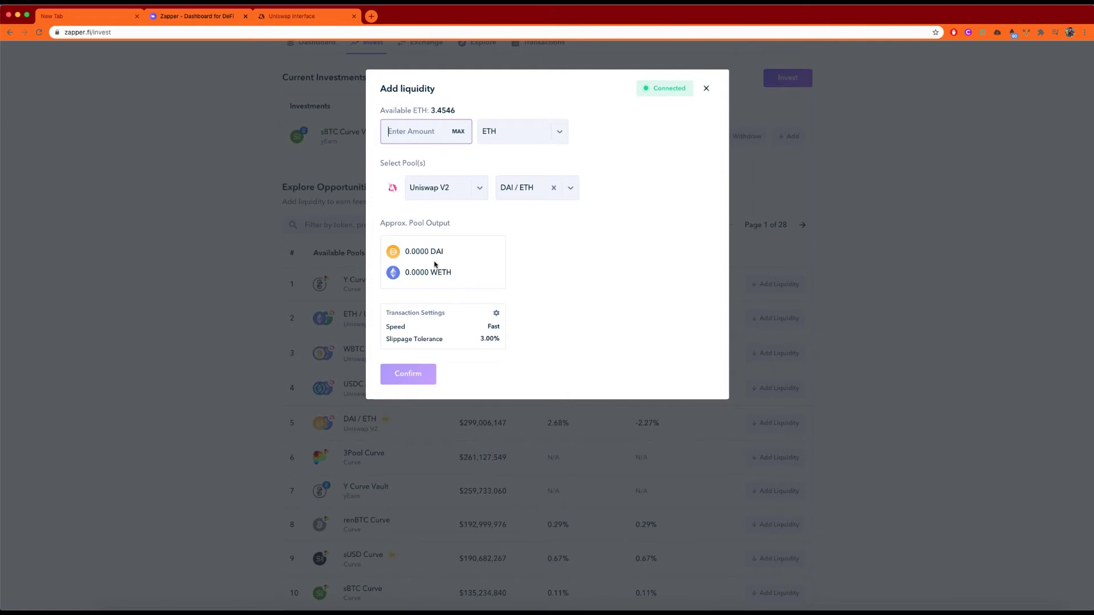
type("1")
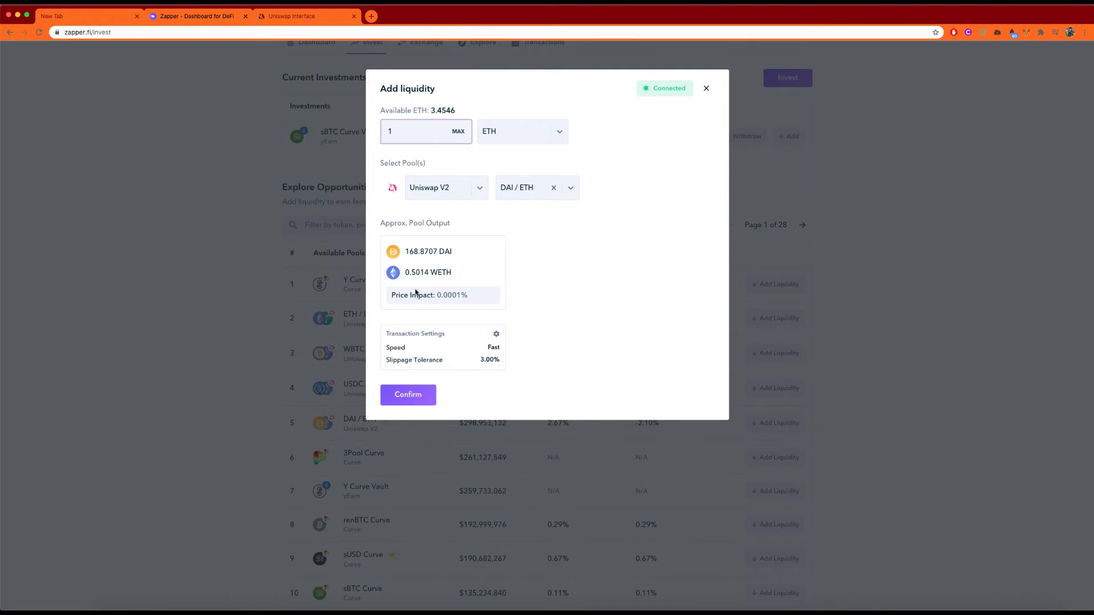
left_click(316, 16)
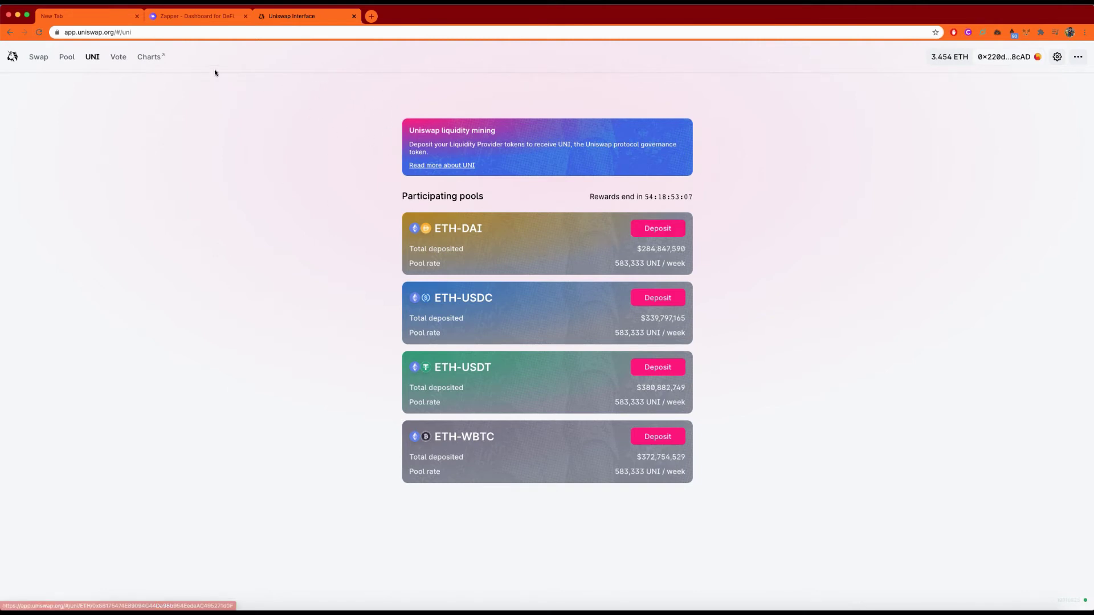
Step: Switch to Zapper, submit the 1 ETH contribution to the Uniswap V2 DAI / ETH pool, and save the gas settings and confirm the transaction in MetaMask
left_click(202, 21)
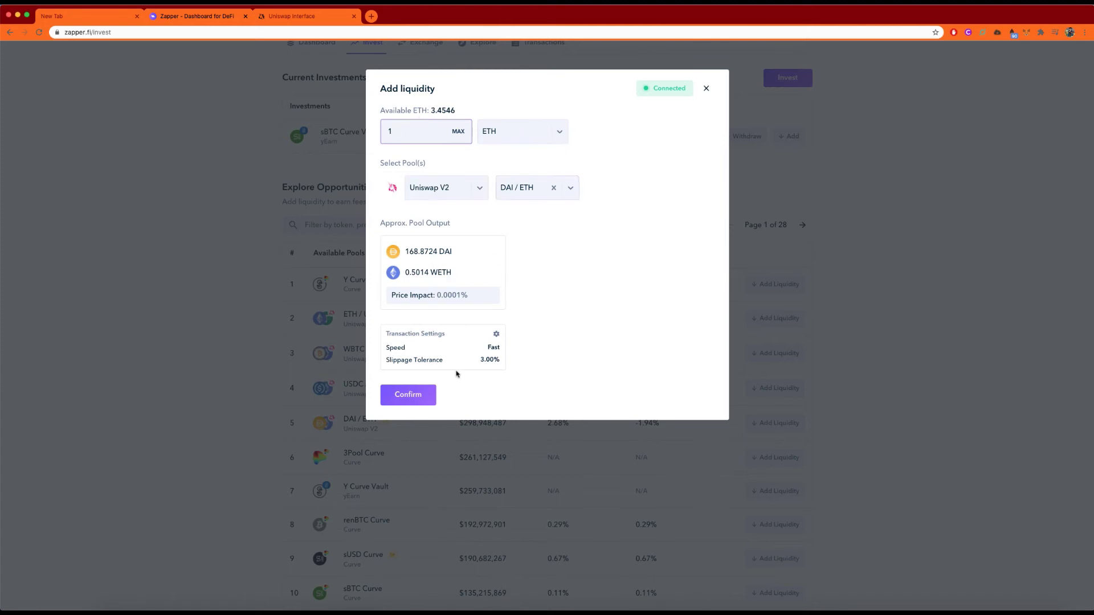
left_click(429, 393)
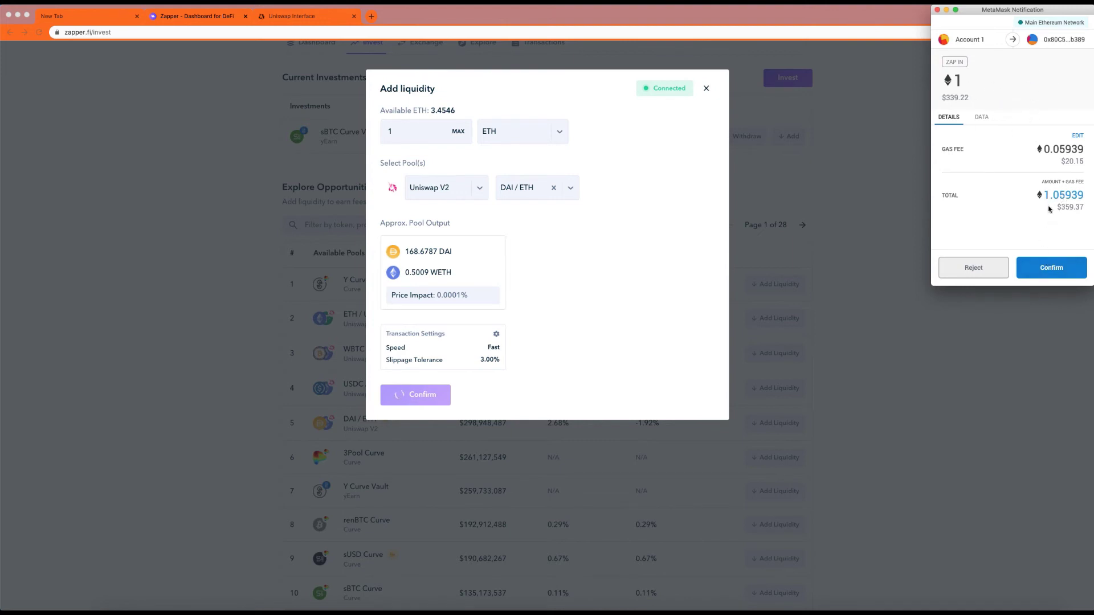
left_click(1077, 136)
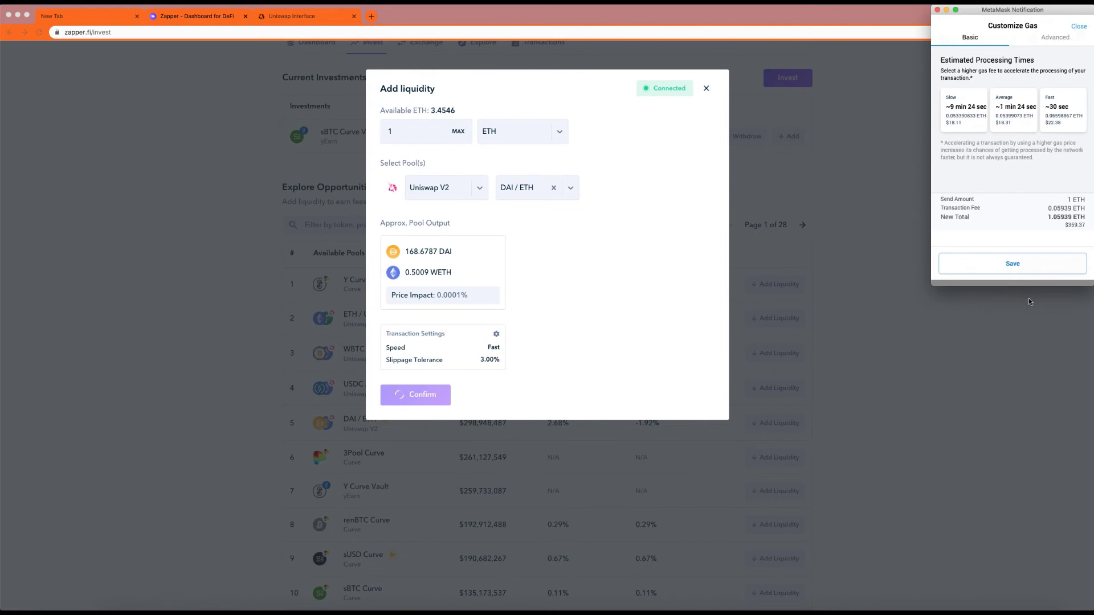
left_click(1013, 263)
left_click(1051, 268)
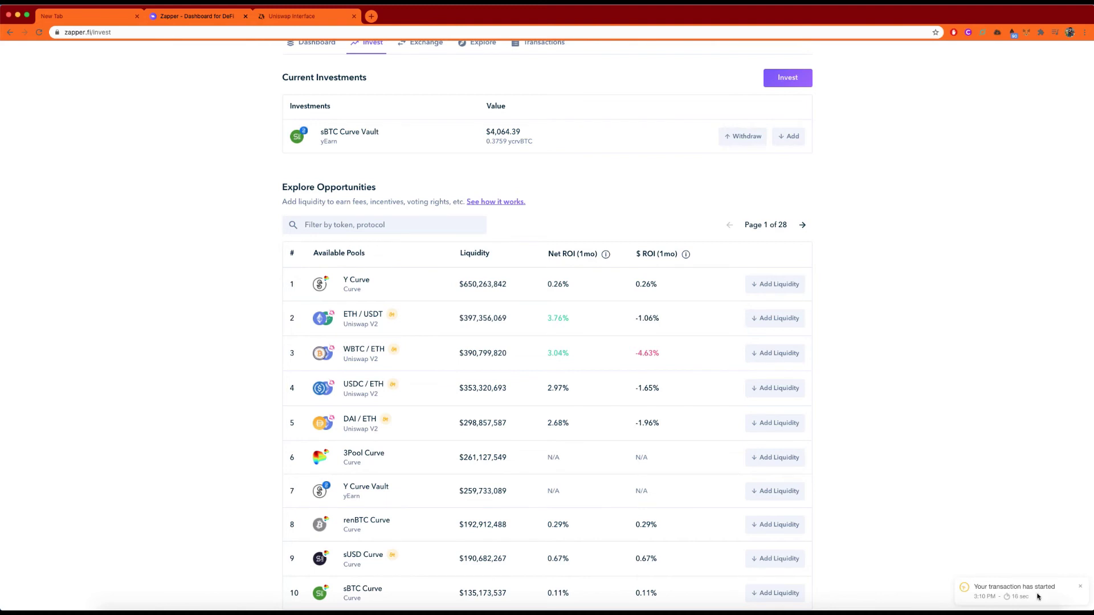
Step: Reload the Zapper investments page and check the DAI / WETH investment and its staking opportunity
scroll(712, 411, "up", 1)
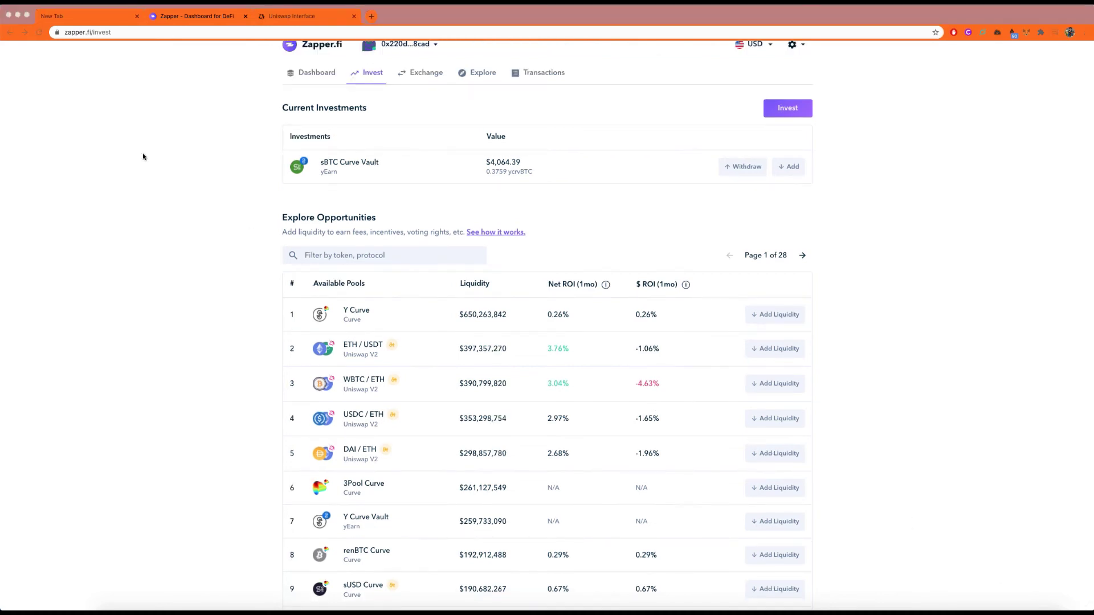
scroll(156, 124, "up", 1)
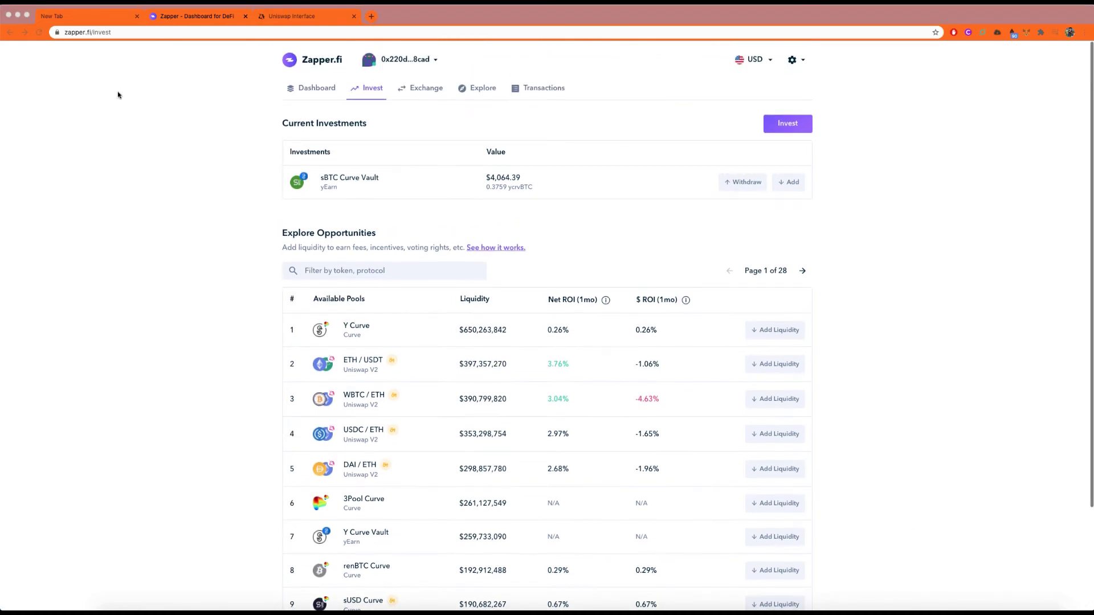
left_click(182, 21)
left_click(40, 32)
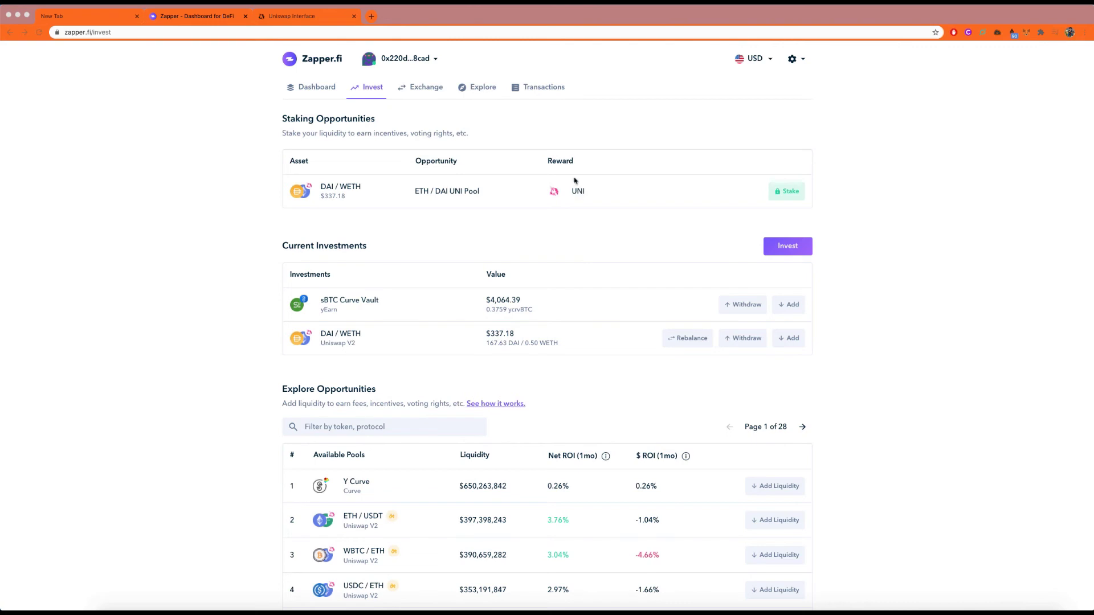
left_click(431, 259)
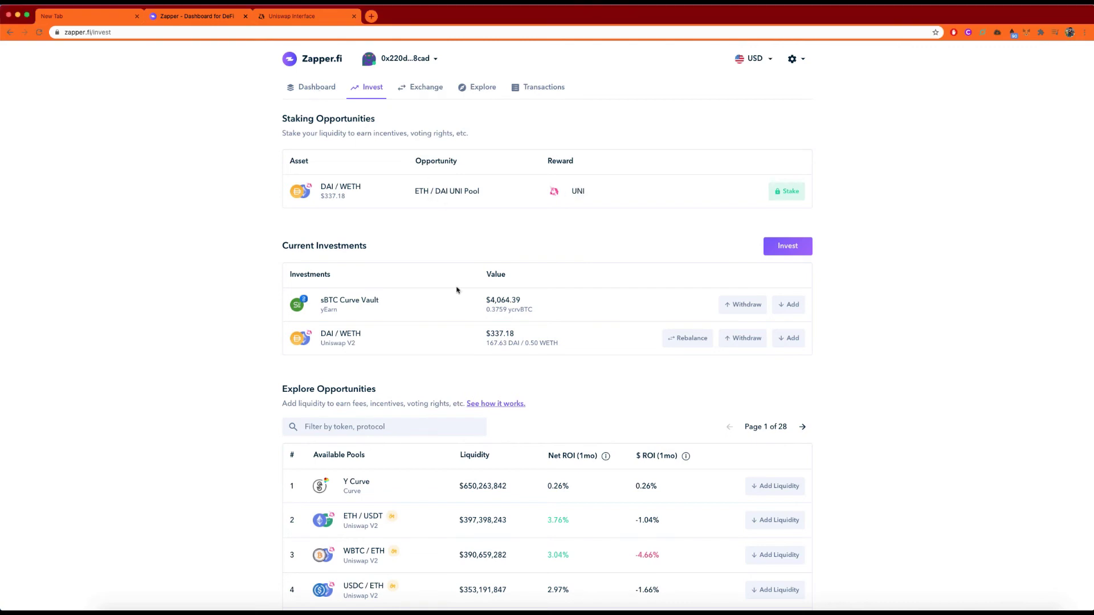
Step: Review the Uniswap pool balances and share from the Zapper dashboard, and return to the investments page
left_click(327, 96)
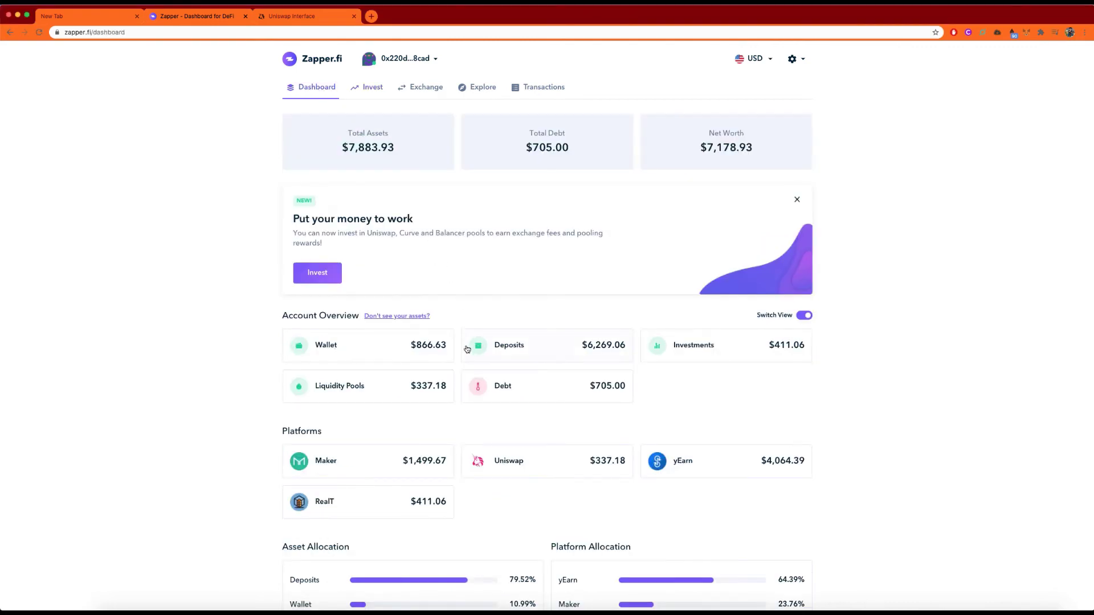
left_click(553, 470)
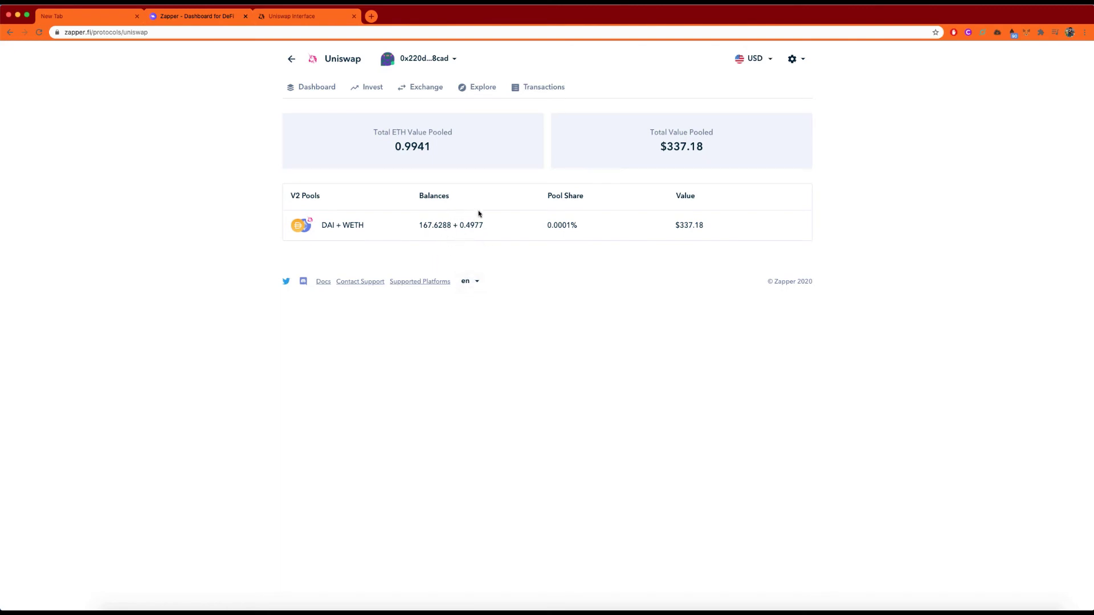
left_click(289, 61)
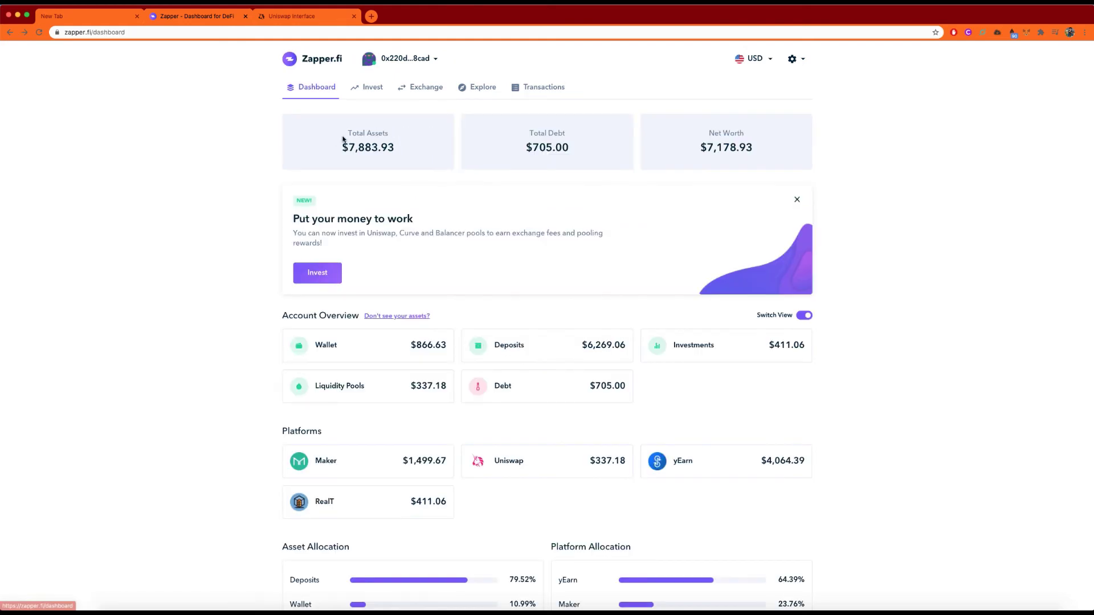
left_click(367, 87)
Step: Switch to Uniswap and view the pooled amounts of the DAI/ETH liquidity position
left_click(297, 15)
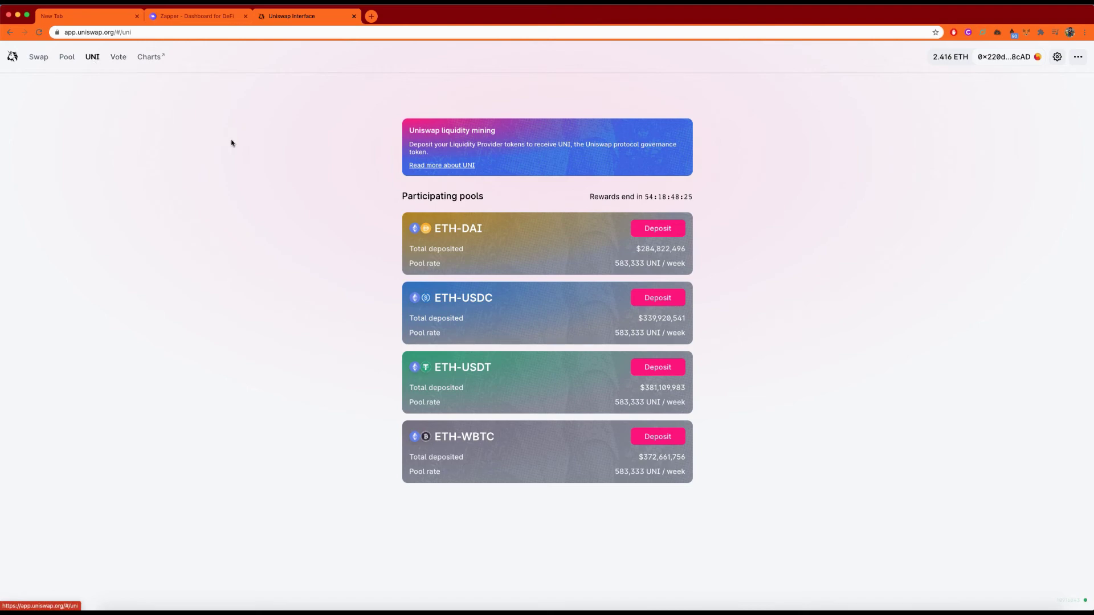
left_click(62, 60)
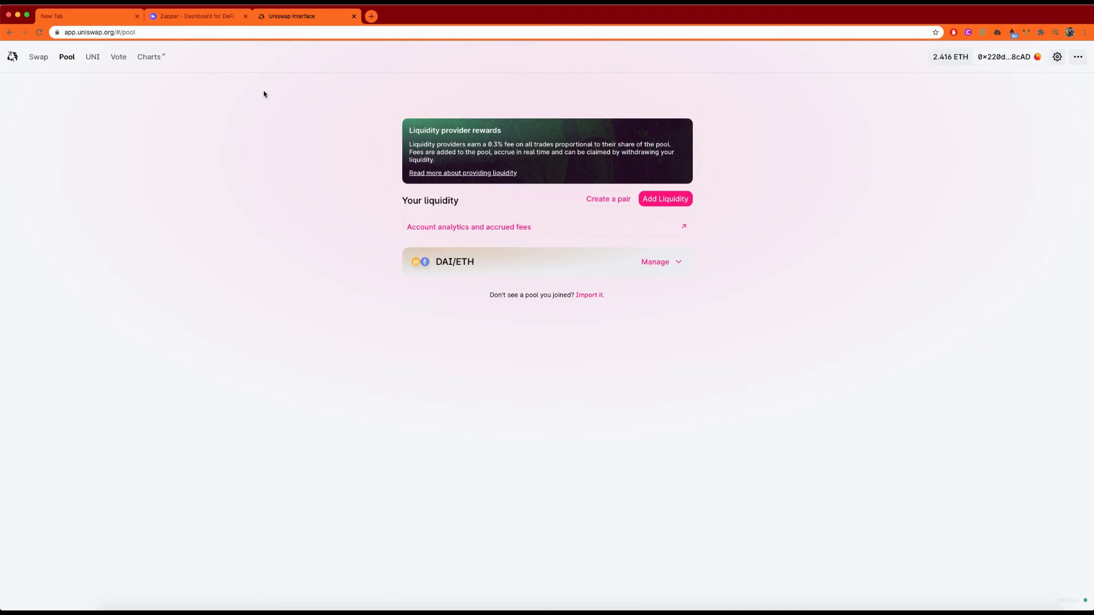
left_click(677, 263)
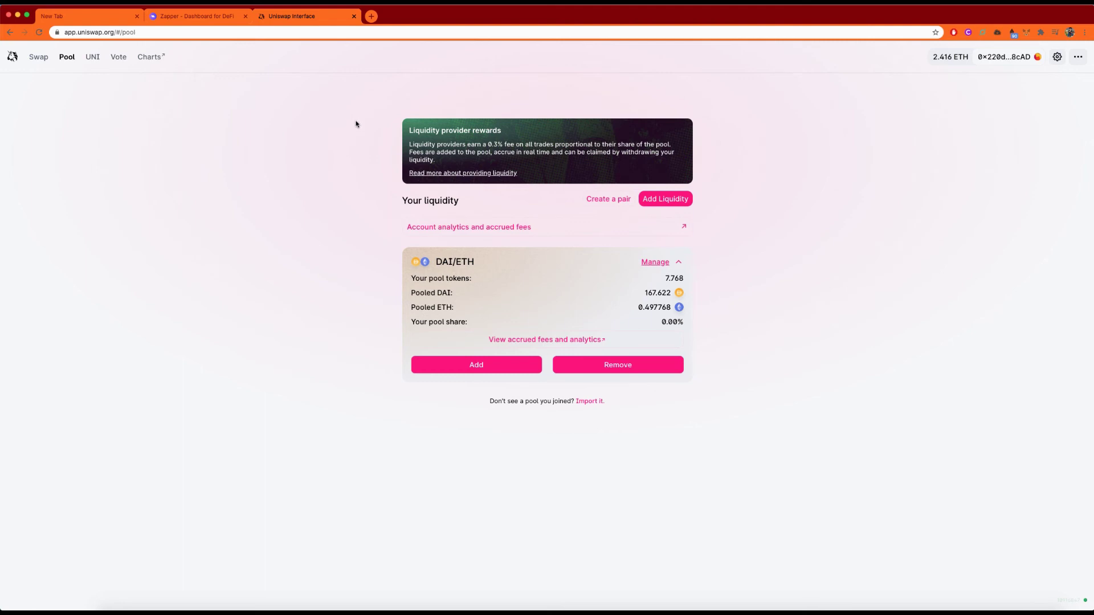
Step: Examine the ETH-DAI liquidity mining page and its available LP tokens, checking back against the pool overview
left_click(91, 60)
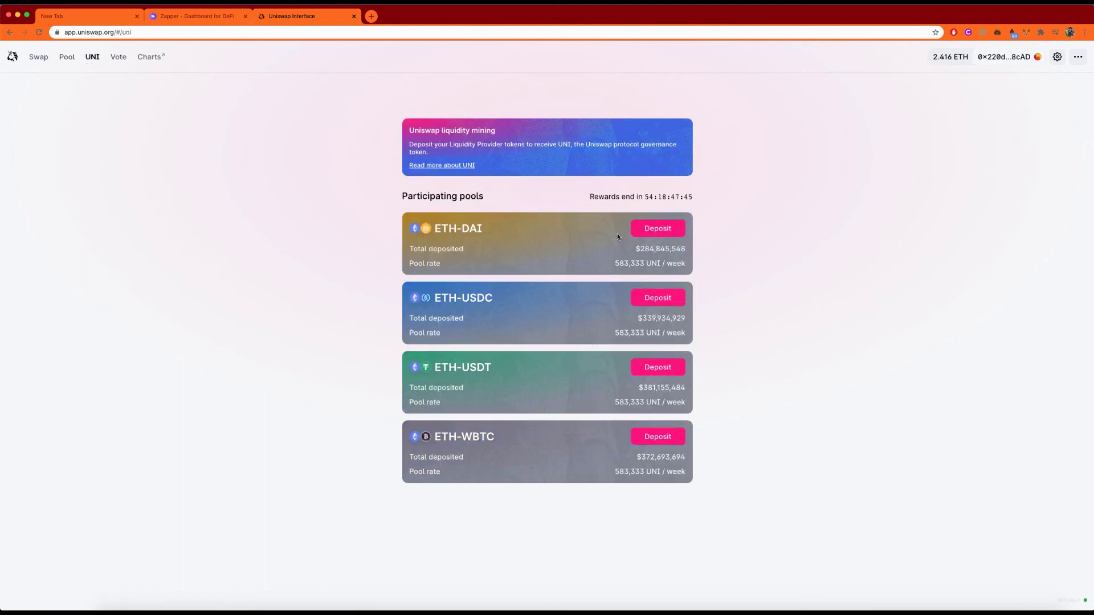
left_click(653, 232)
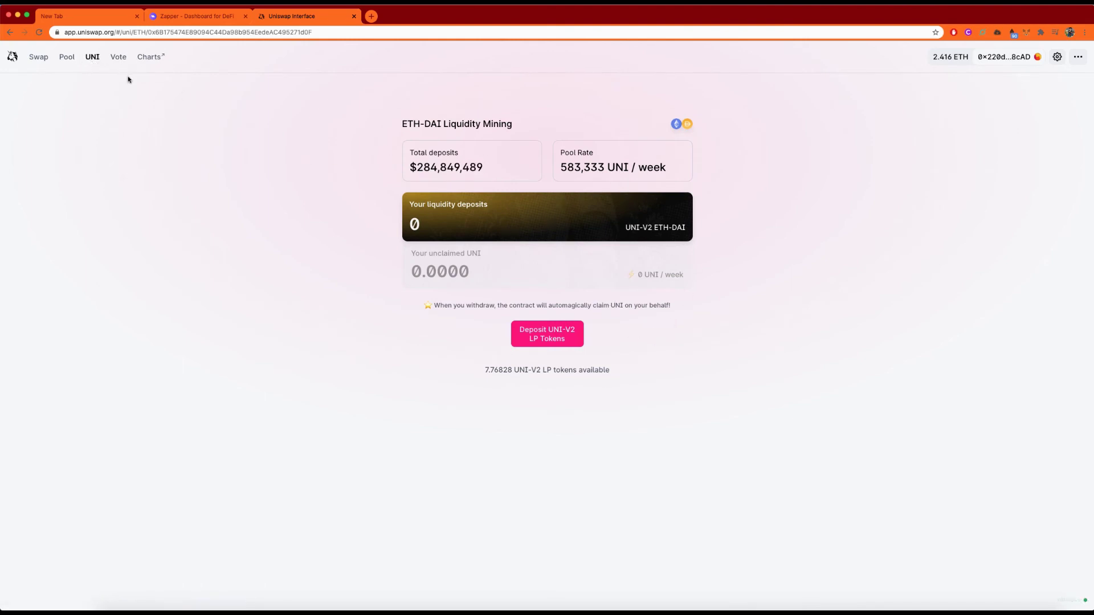
left_click(67, 58)
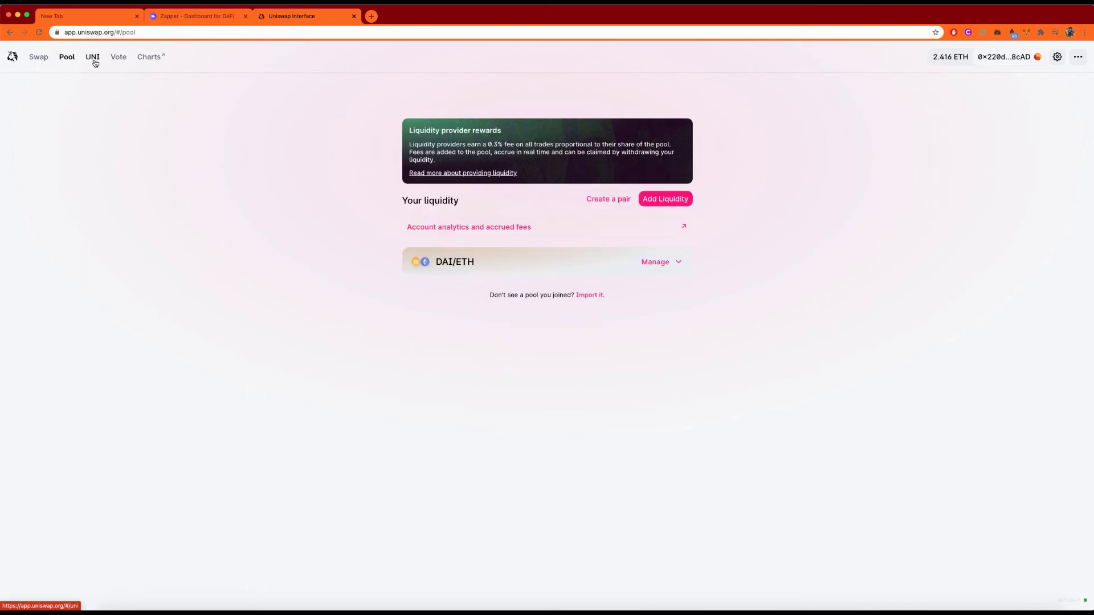
left_click(93, 59)
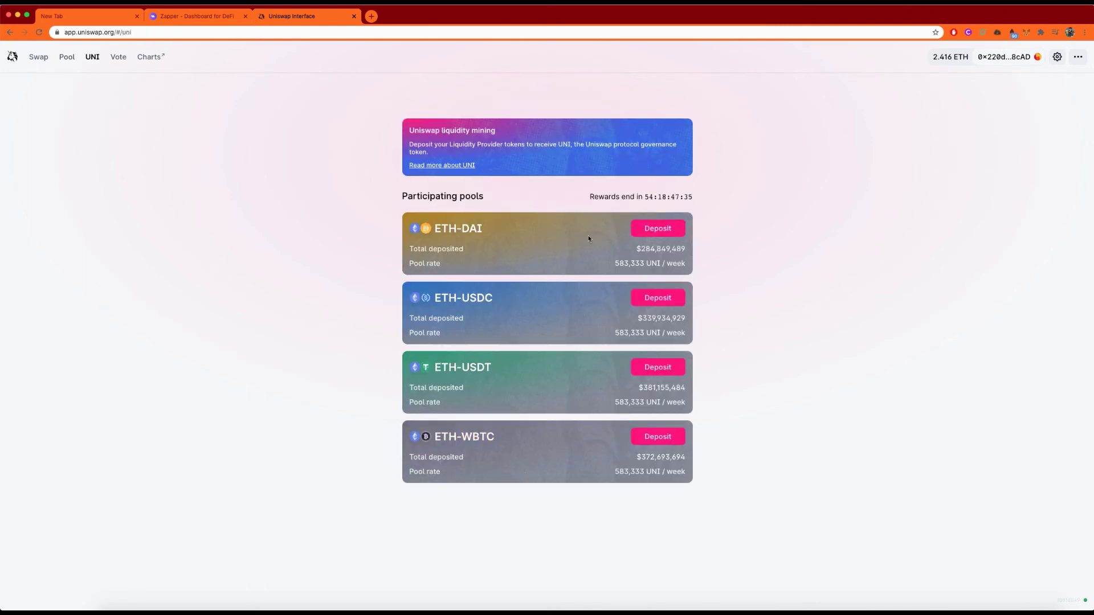
left_click(671, 229)
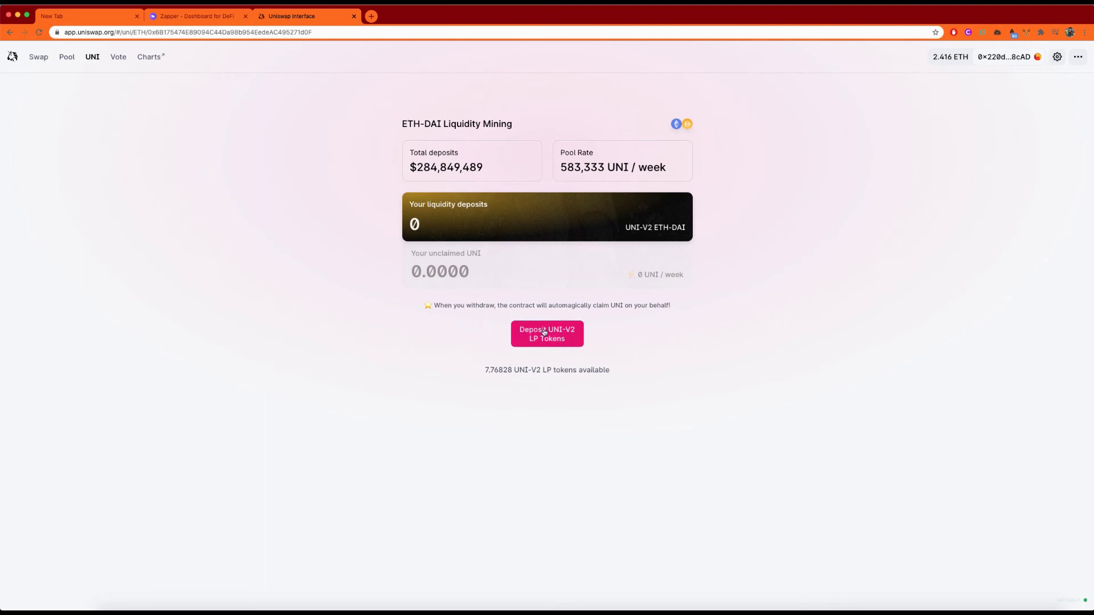
Step: Switch to Zapper, examine the staking form for DAI / WETH in the ETH / DAI UNI Pool, and close it without confirming
left_click(203, 21)
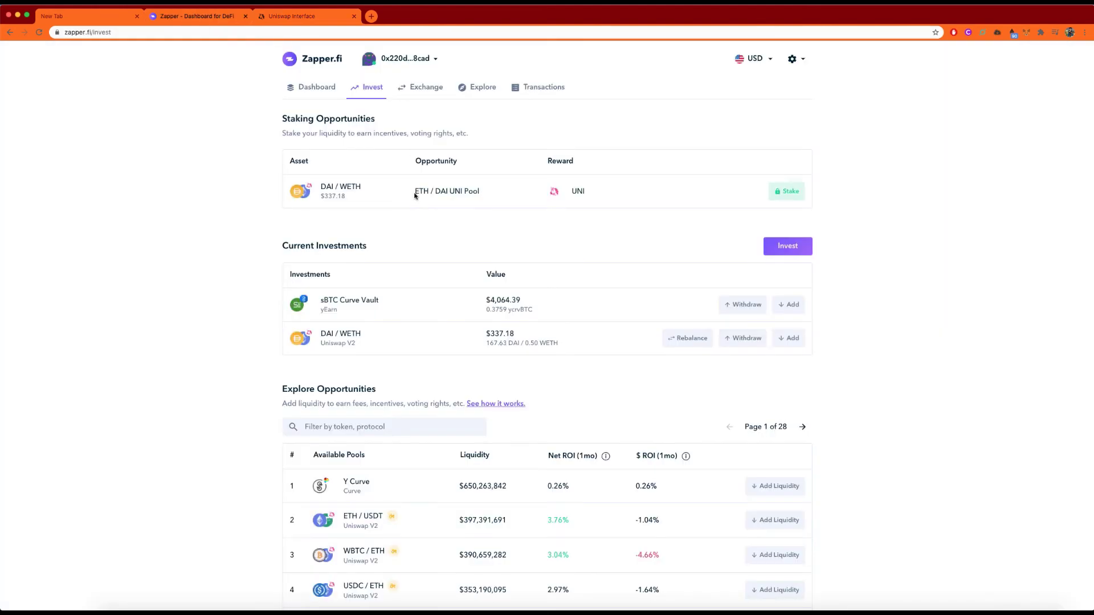
left_click(786, 193)
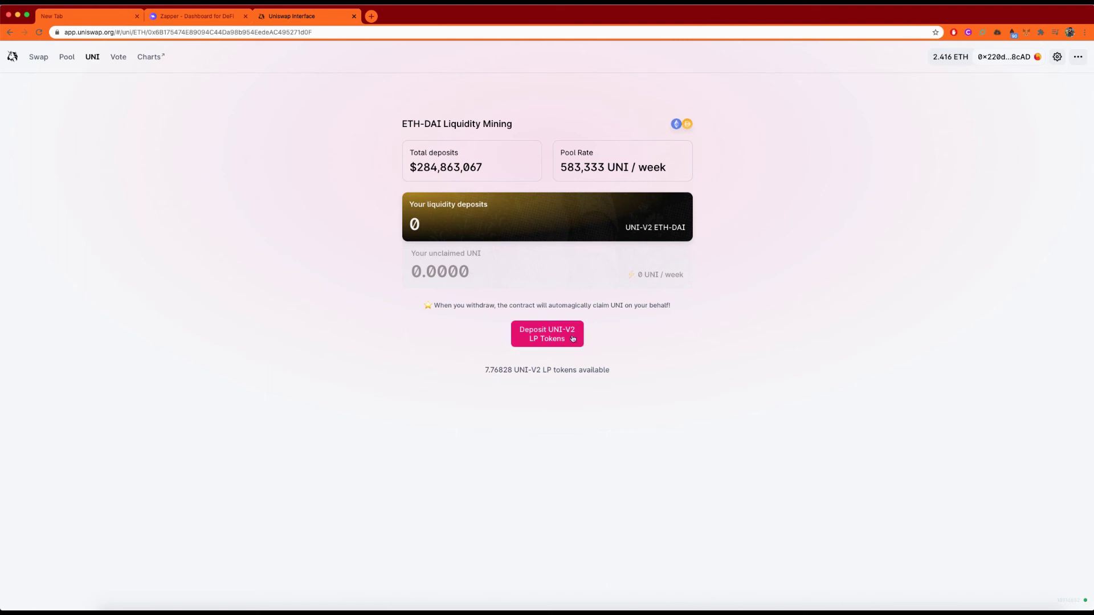
left_click(200, 16)
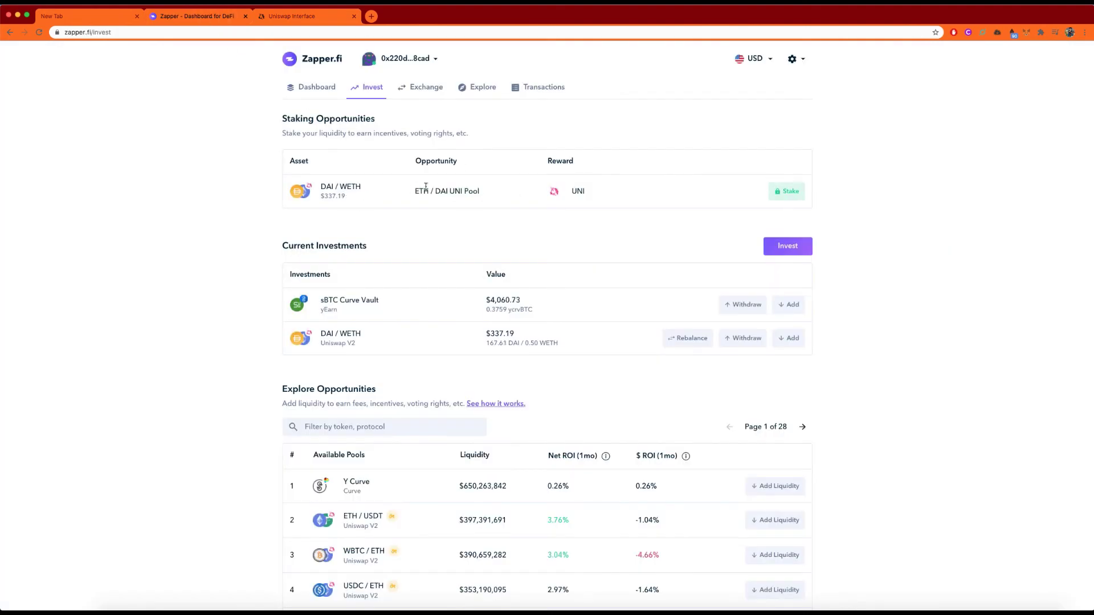
left_click(797, 196)
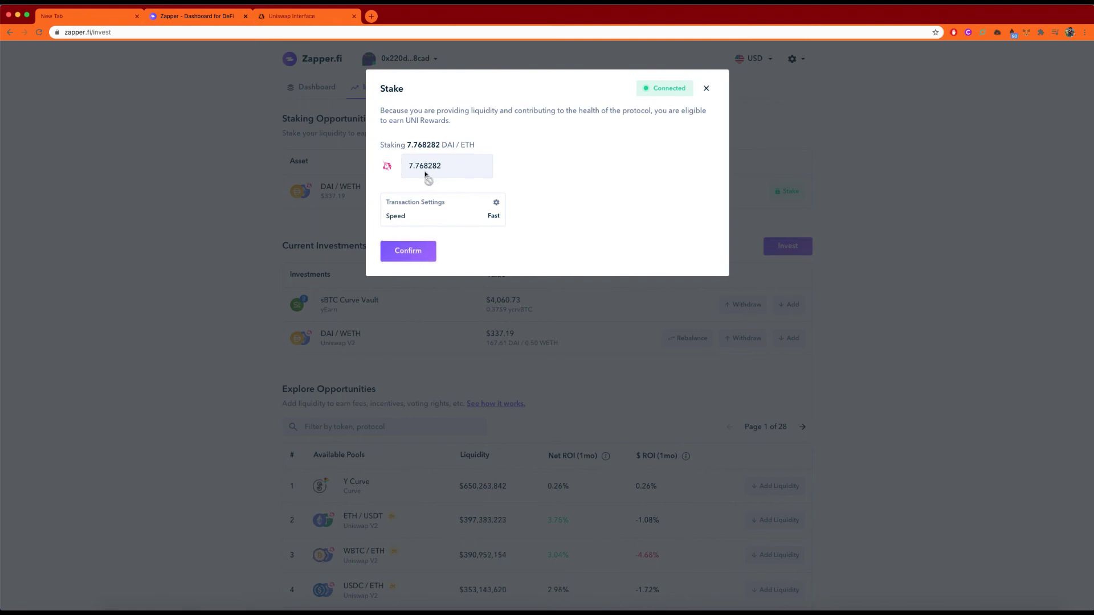
left_click(706, 89)
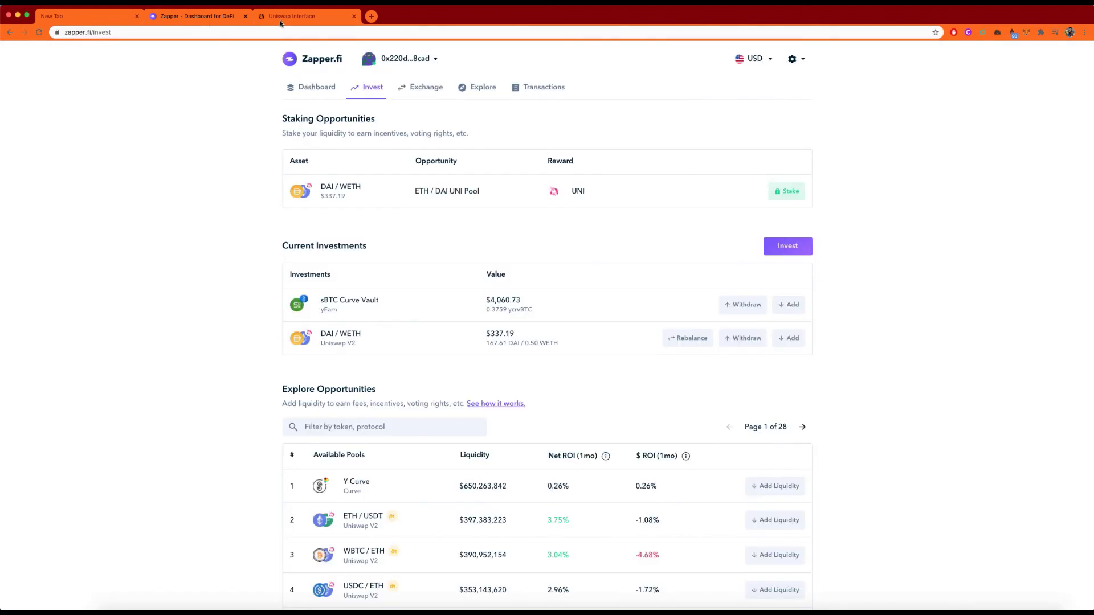
Step: Switch to Uniswap, preview the weekly UNI rewards for depositing the maximum ETH-DAI LP tokens, and close the deposit unapproved
left_click(313, 17)
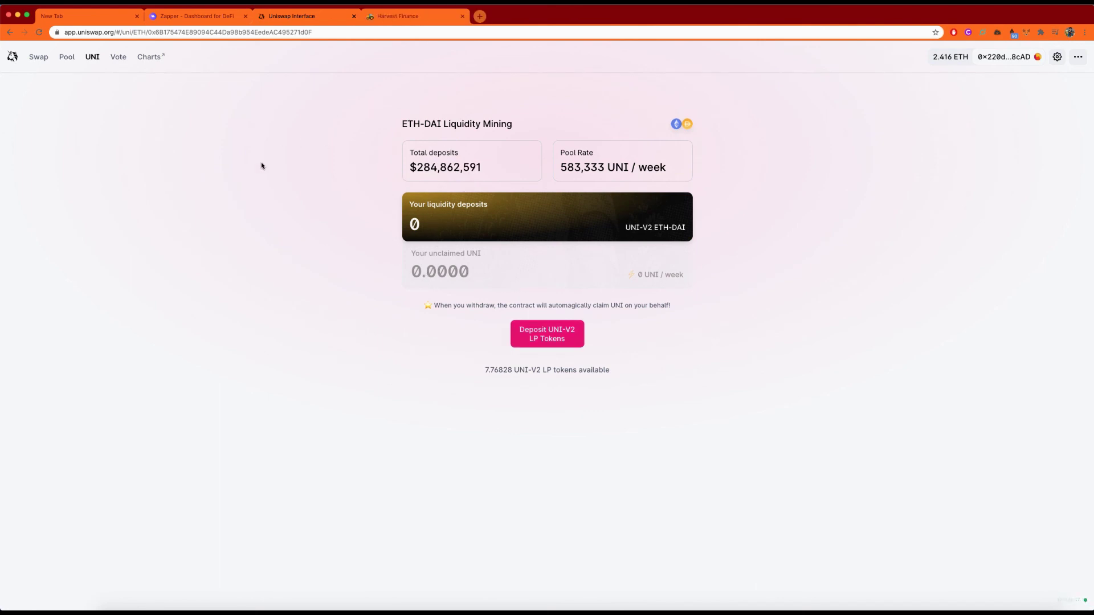
left_click(524, 336)
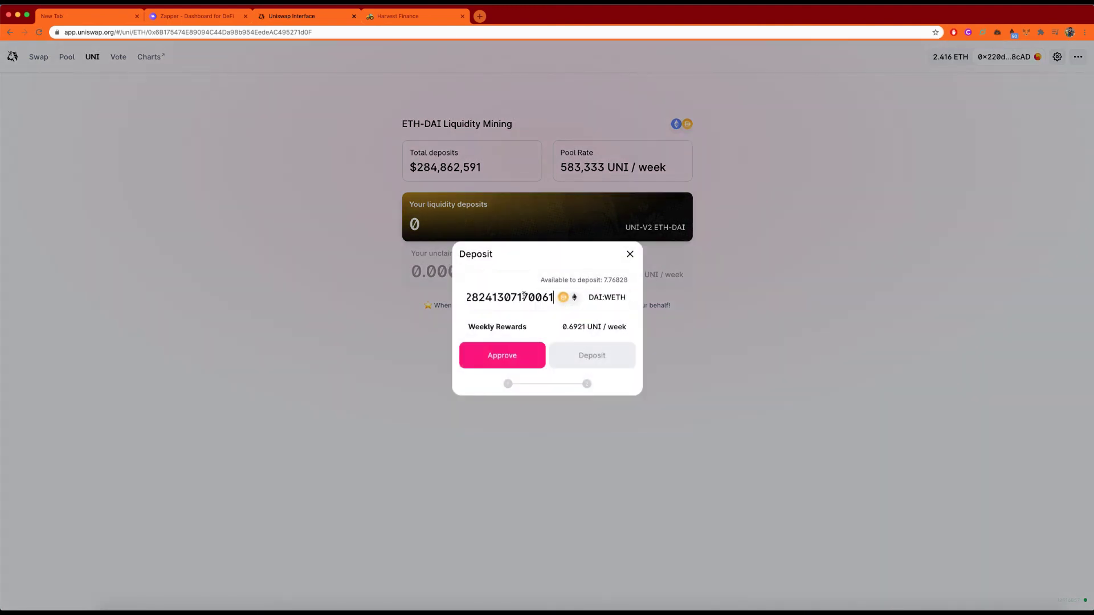
left_click(616, 303)
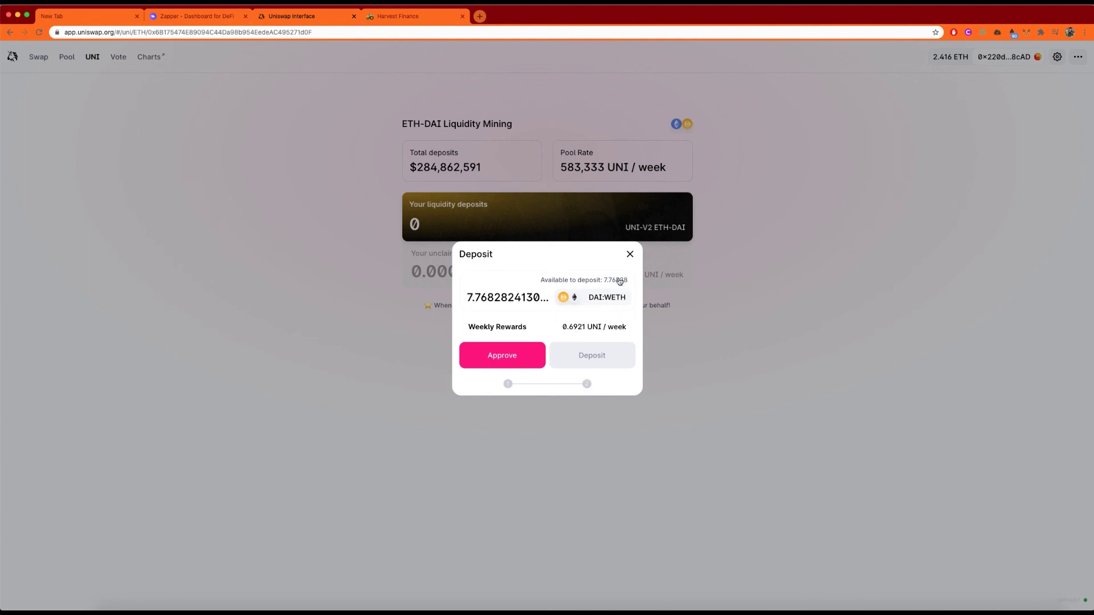
left_click(629, 255)
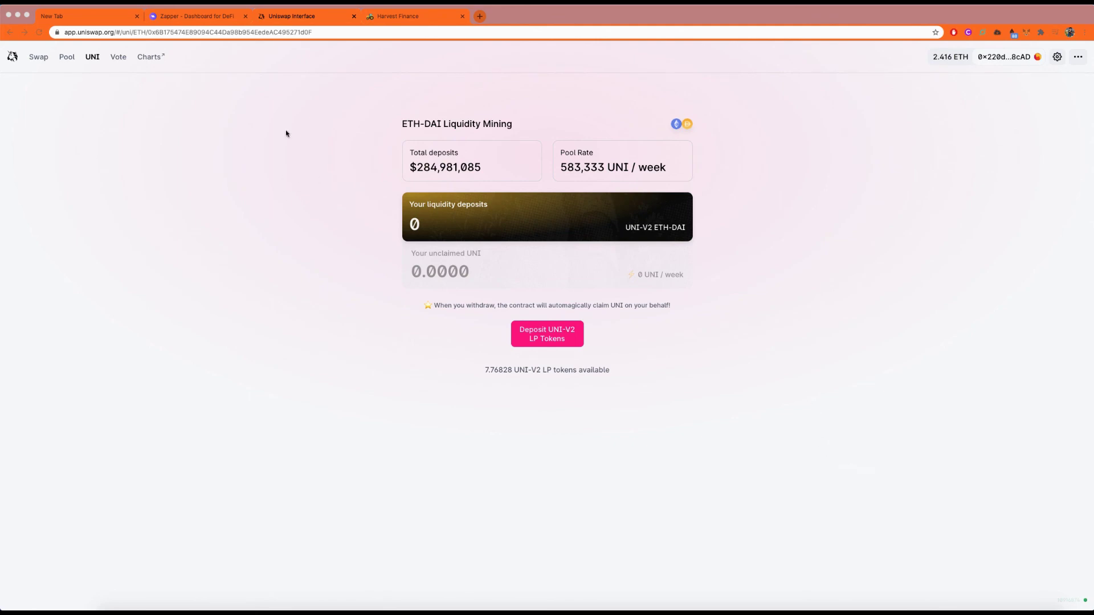
Step: Compare Zapper's staking opportunity with the maximum ETH-DAI LP token deposit in Uniswap, and leave that deposit without approving it
left_click(199, 22)
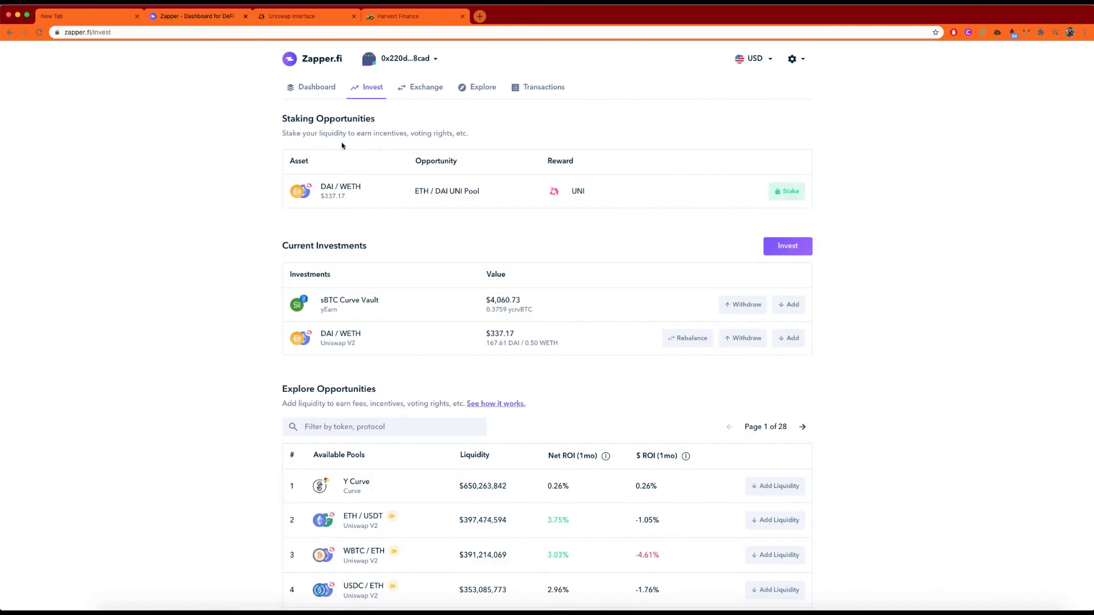
left_click(261, 17)
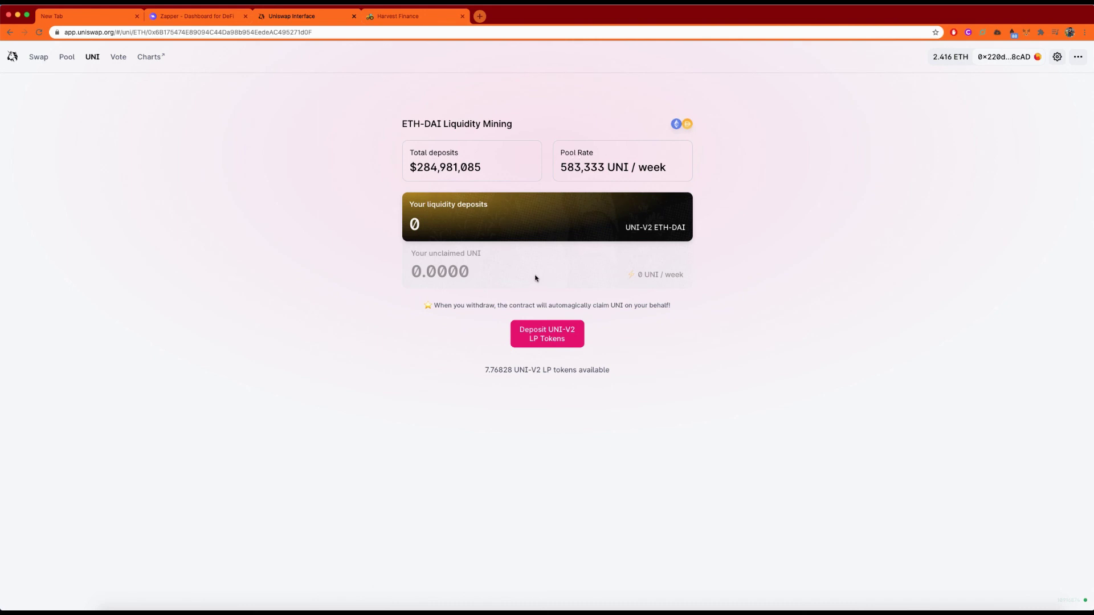
left_click(568, 345)
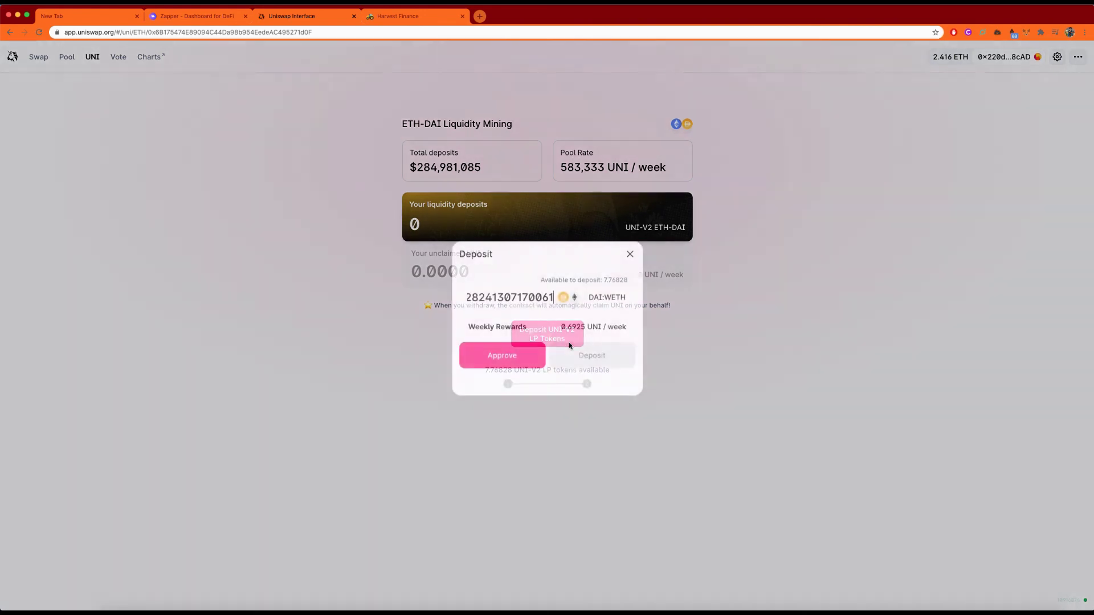
left_click(630, 254)
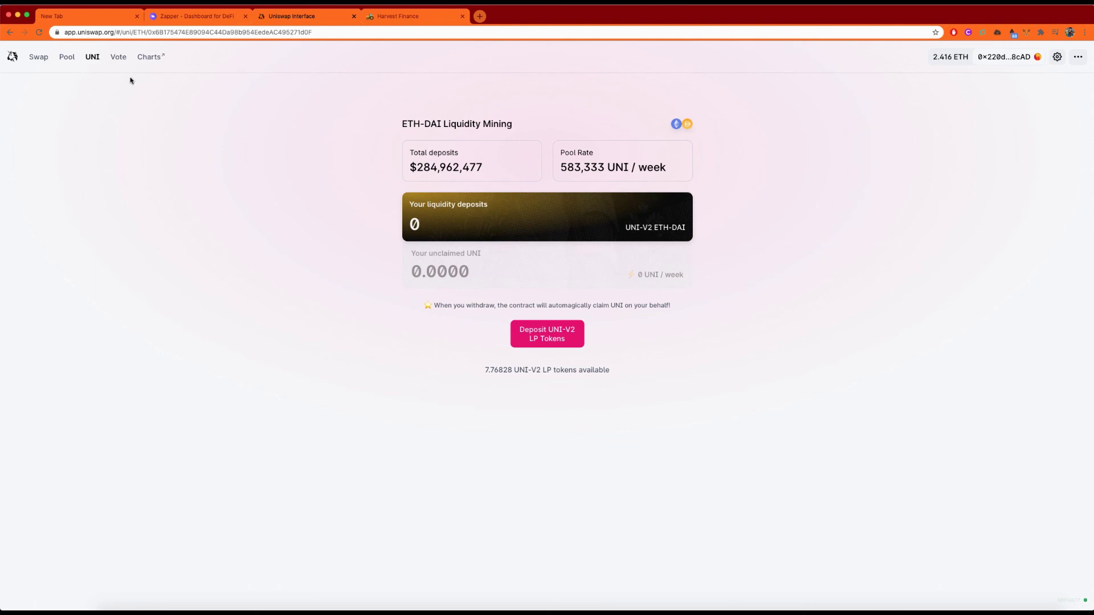
Step: Review the Uniswap pool overview, the UNI participating pools and Zapper's staking opportunities, and switch back to Uniswap
left_click(67, 57)
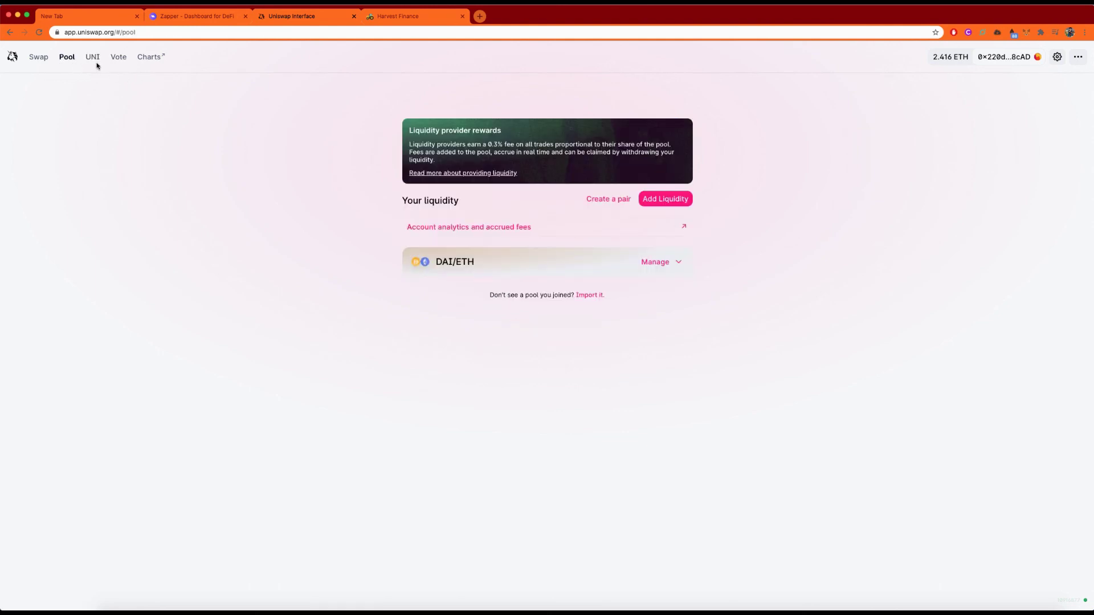
left_click(94, 58)
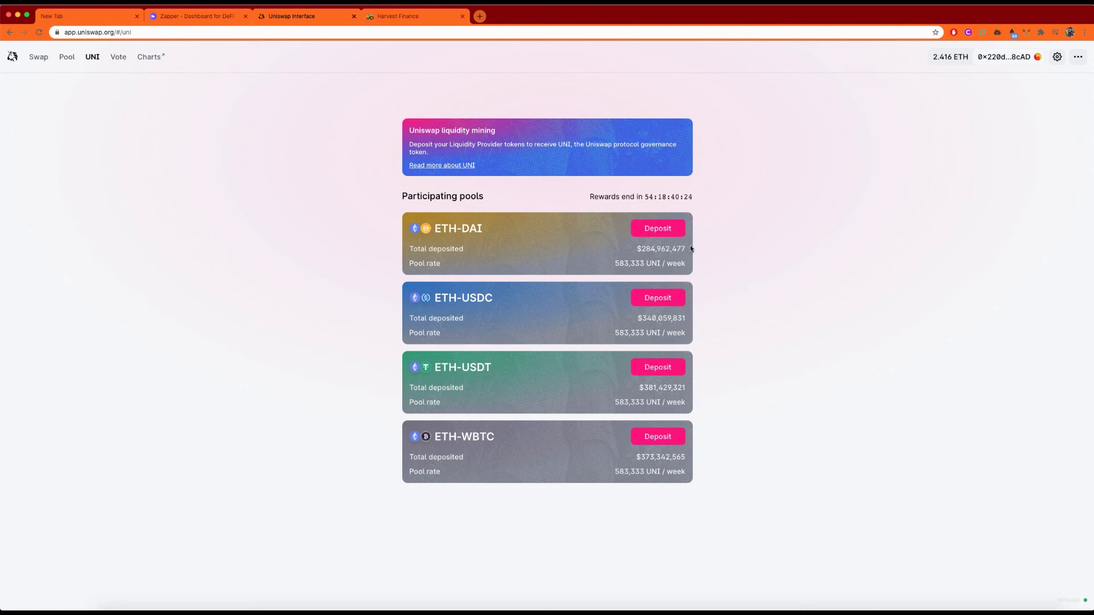
left_click(212, 23)
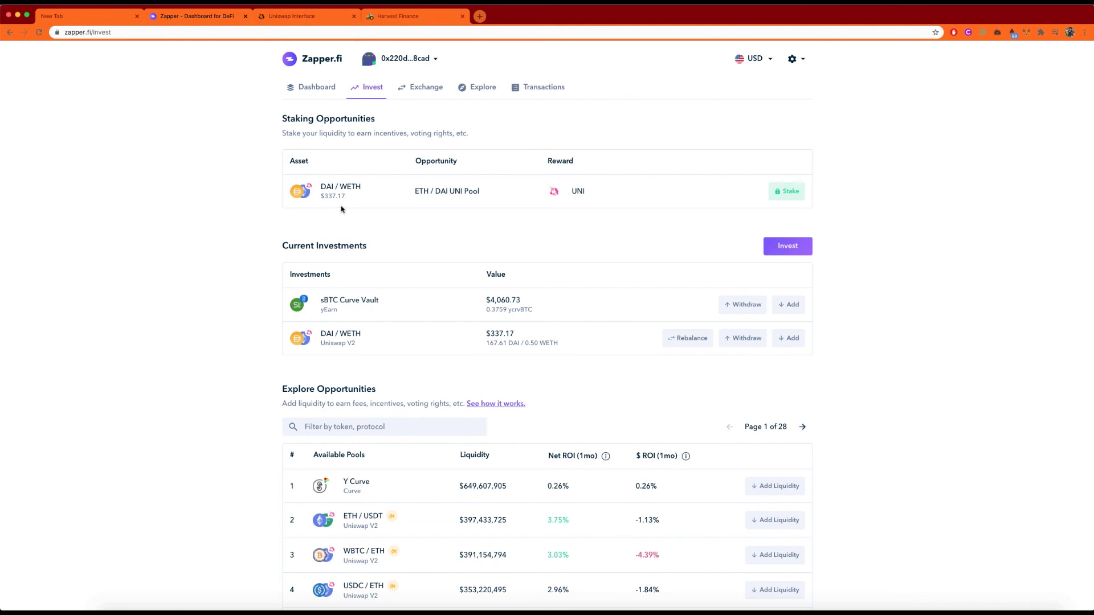
left_click(319, 16)
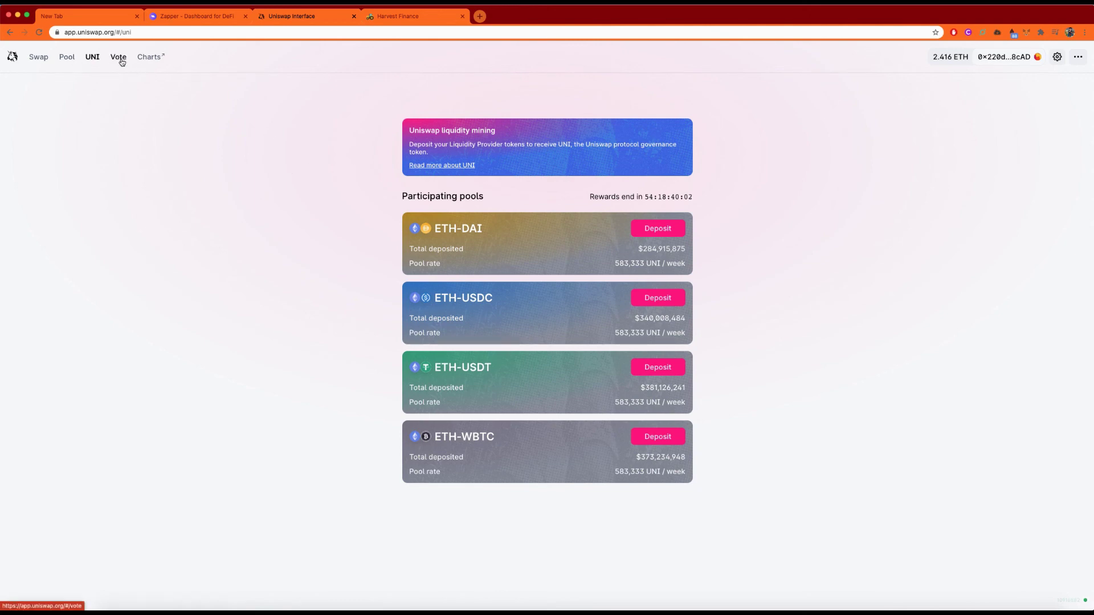
Step: Fill in an ETH-DAI liquidity mining deposit with the maximum available LP tokens and try to approve it
left_click(657, 228)
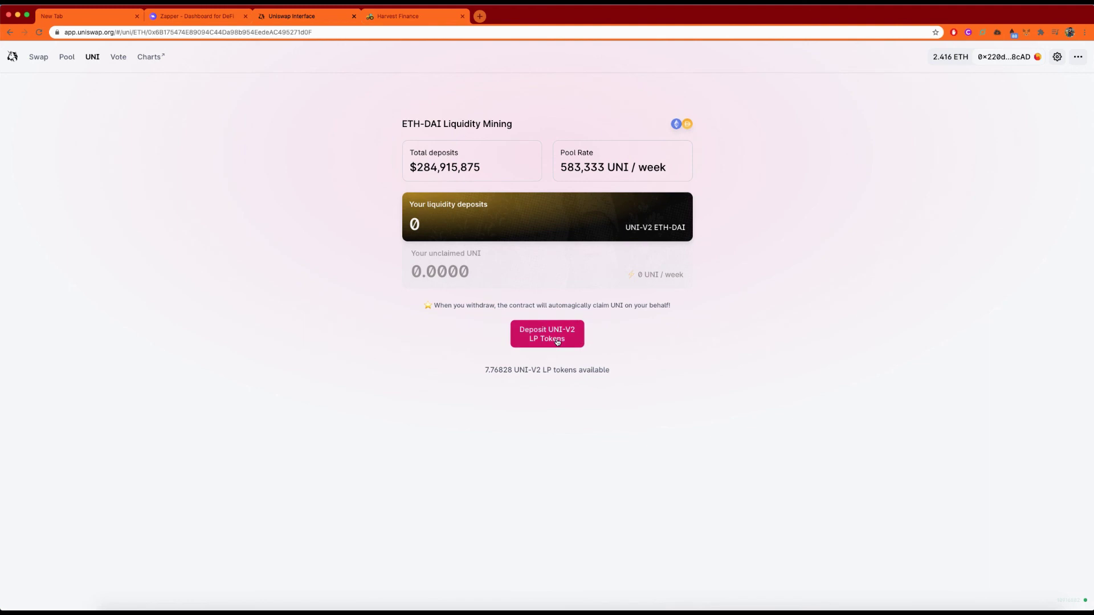
left_click(575, 336)
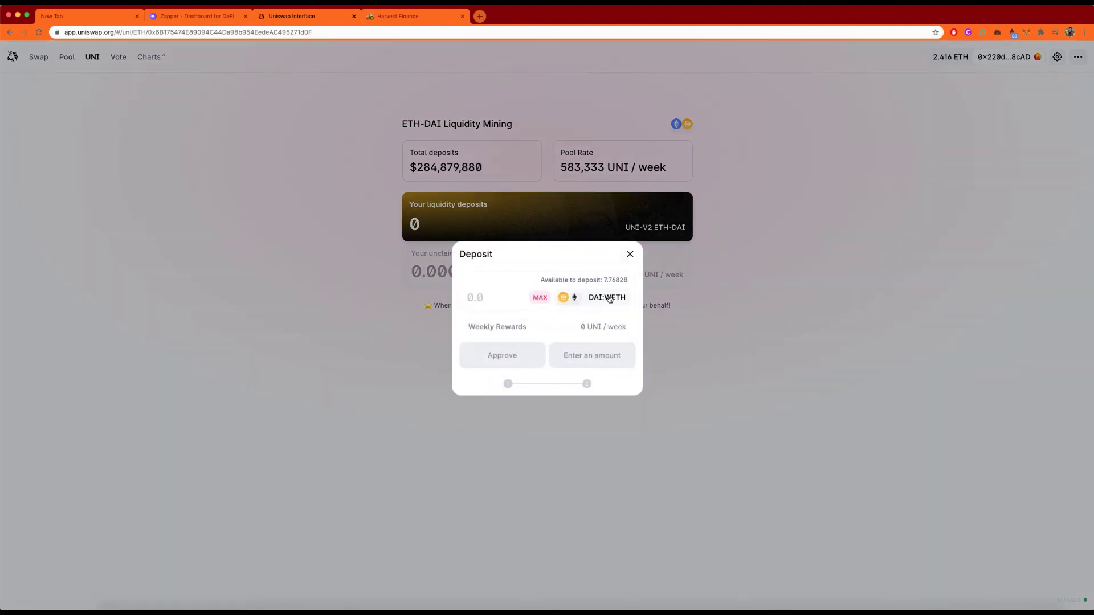
left_click(542, 298)
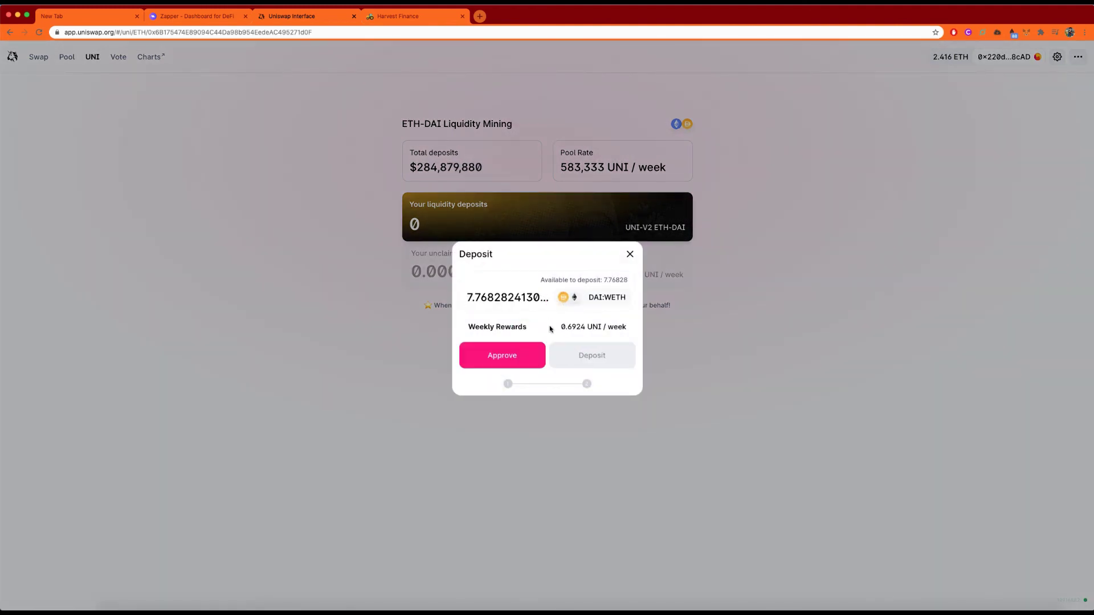
left_click(503, 364)
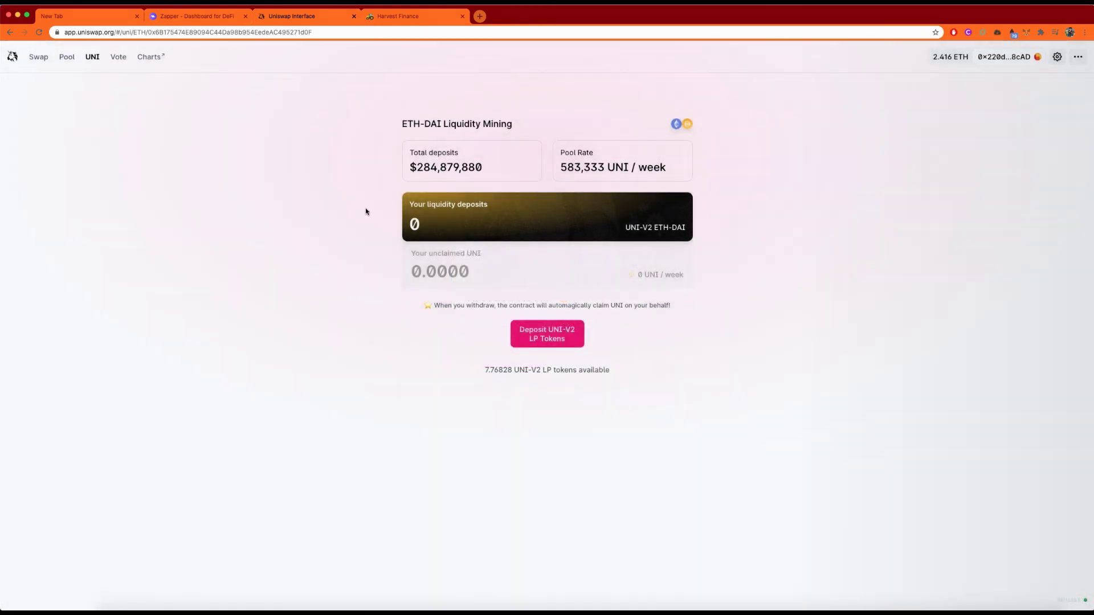